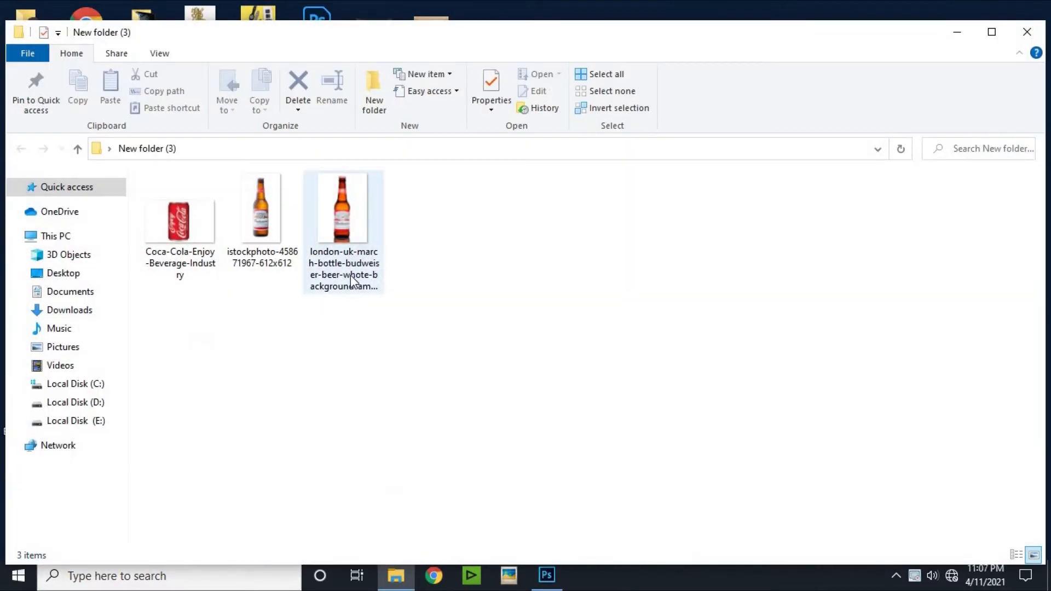
# Preview the london-uk-march Budweiser bottle image to examine the bottle and its base on the white background
pyautogui.click(353, 265)
pyautogui.press('Return')
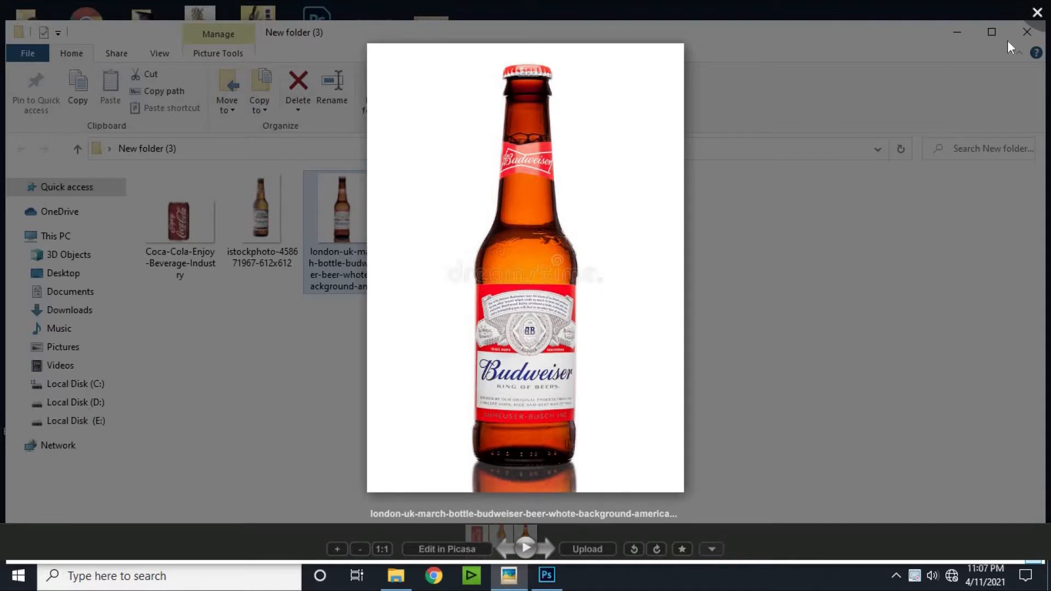
pyautogui.click(1036, 13)
pyautogui.moveTo(259, 235); pyautogui.dragTo(436, 225)
pyautogui.moveTo(483, 101); pyautogui.dragTo(451, 55)
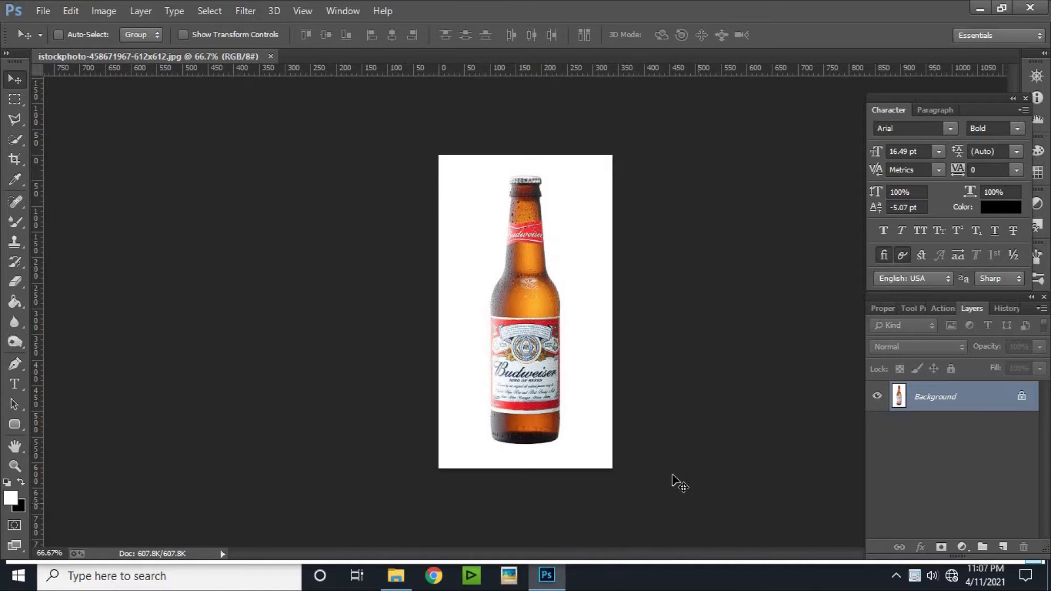
# Duplicate the Background layer and add an empty layer between the original and the copy
pyautogui.hotkey('ctrl', 'j')
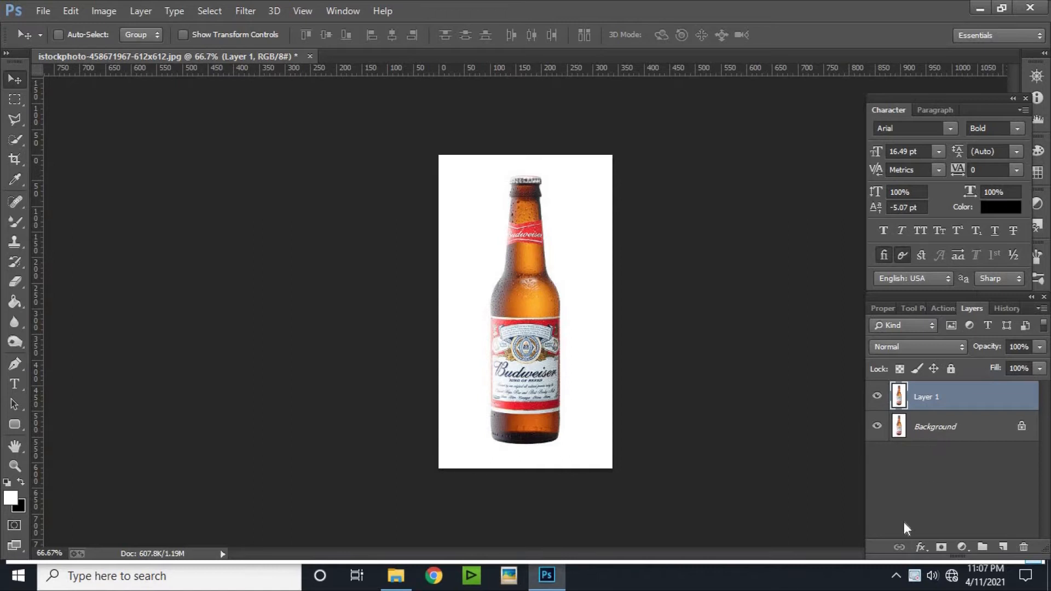
pyautogui.hotkey('alt', '[')
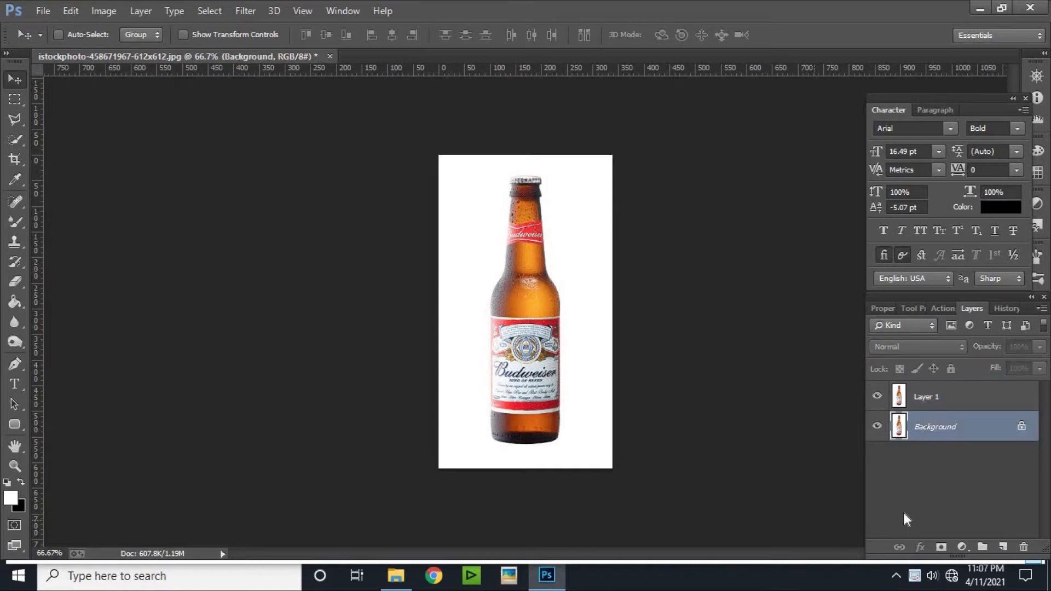
pyautogui.click(1003, 547)
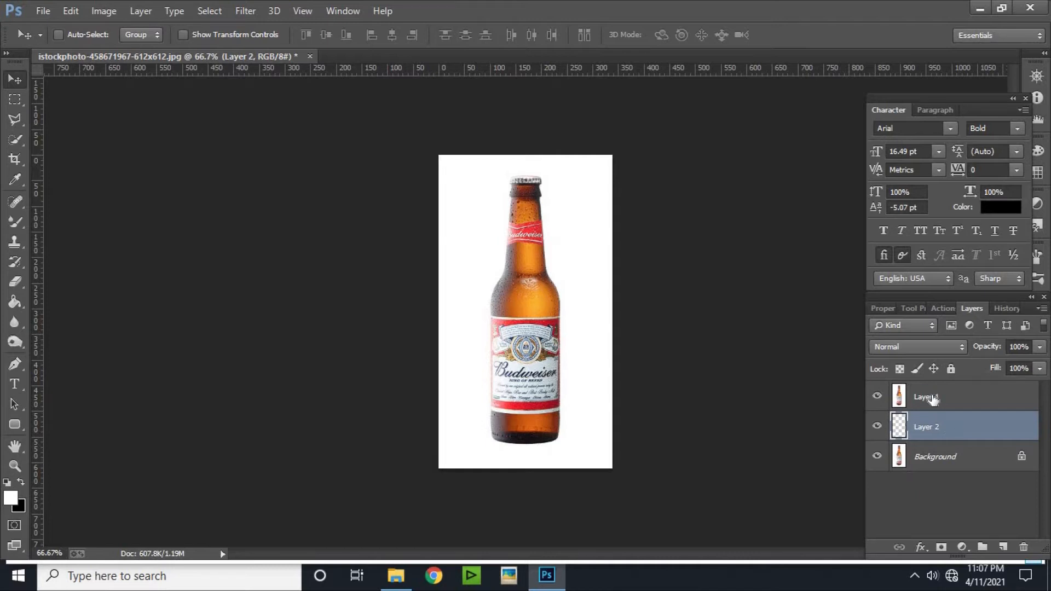
# Darken the bottle copy on Layer 1 with Levels, setting the black input level to 66
pyautogui.hotkey('alt', ']')
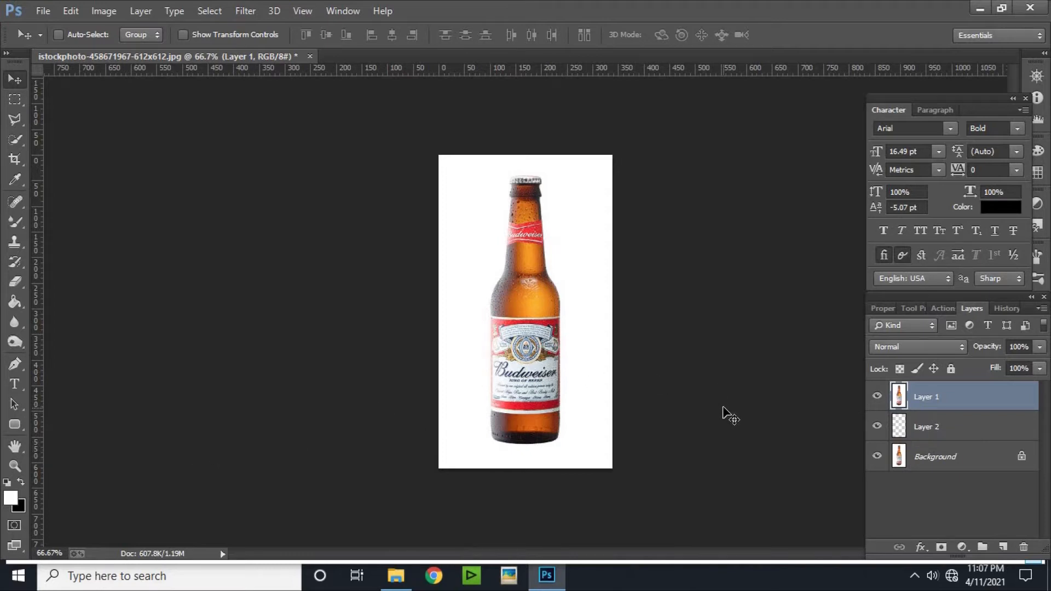
pyautogui.hotkey('ctrl', 'l')
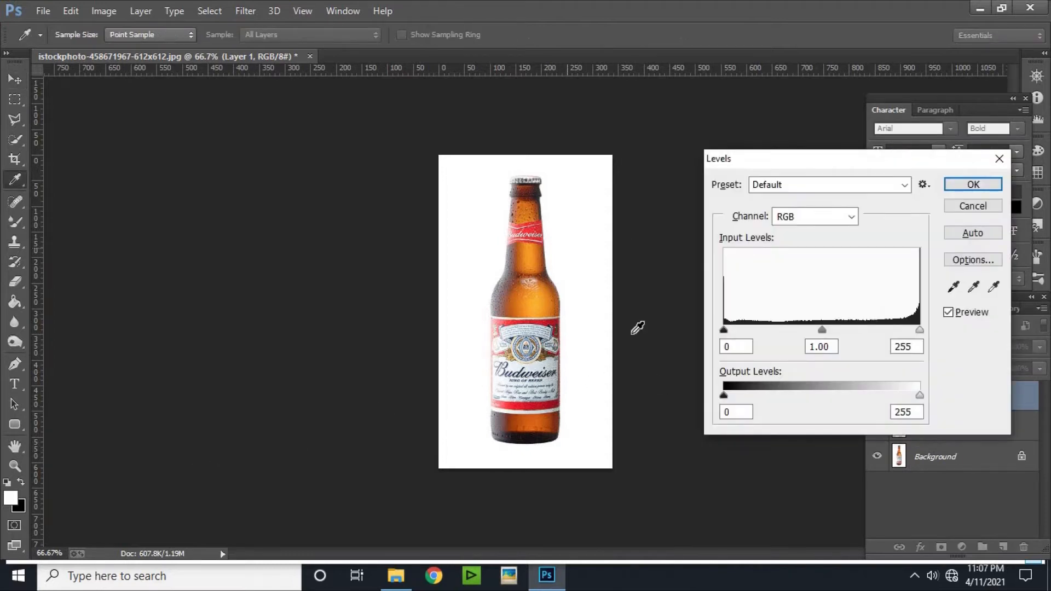
pyautogui.moveTo(727, 333); pyautogui.dragTo(777, 340)
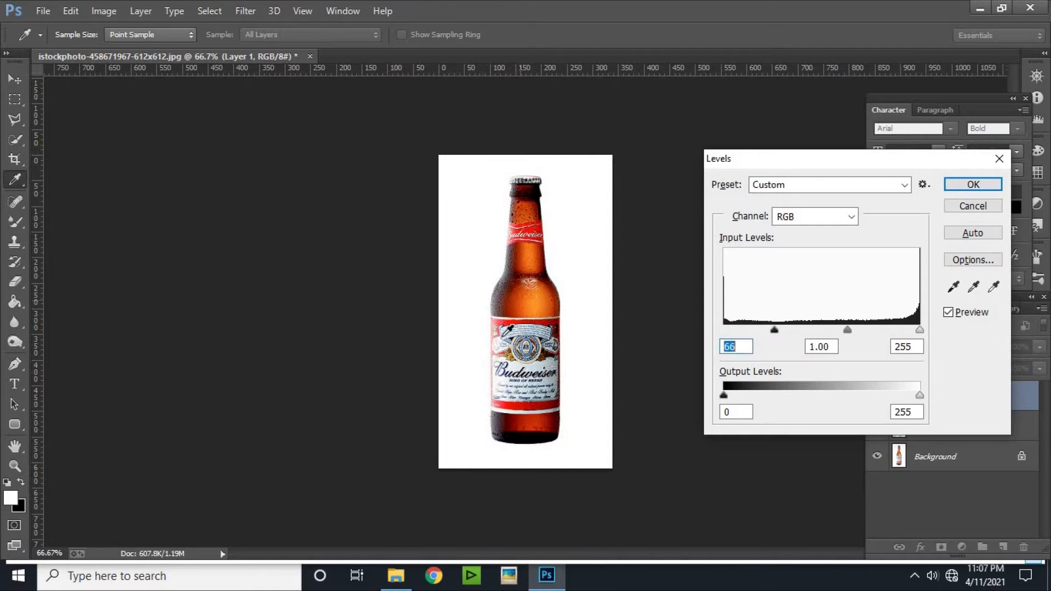
pyautogui.click(963, 188)
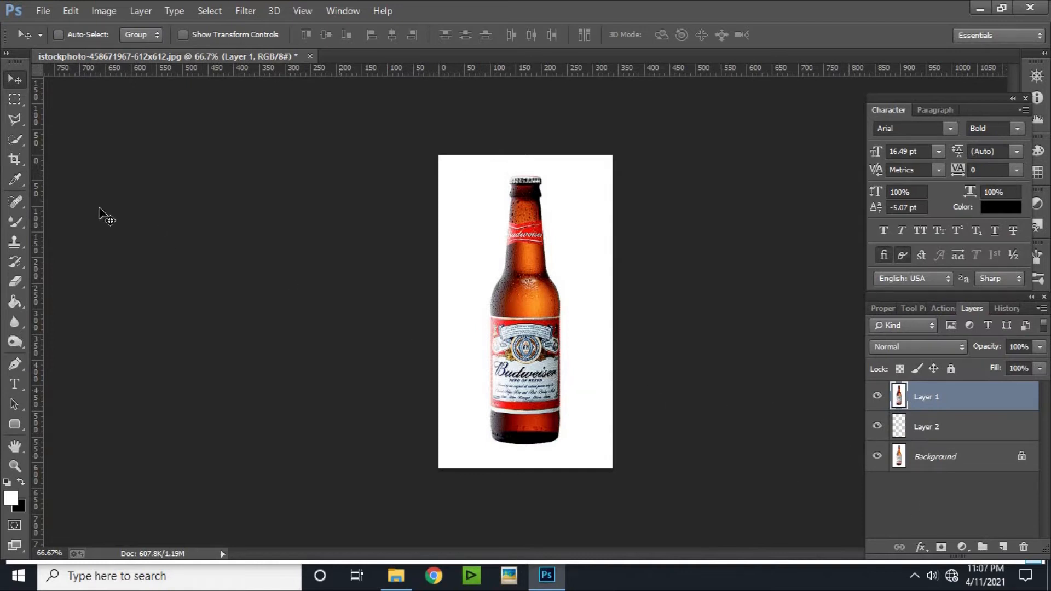
# Select the white background around the bottle on Layer 1 with the Quick Selection tool
pyautogui.click(15, 140)
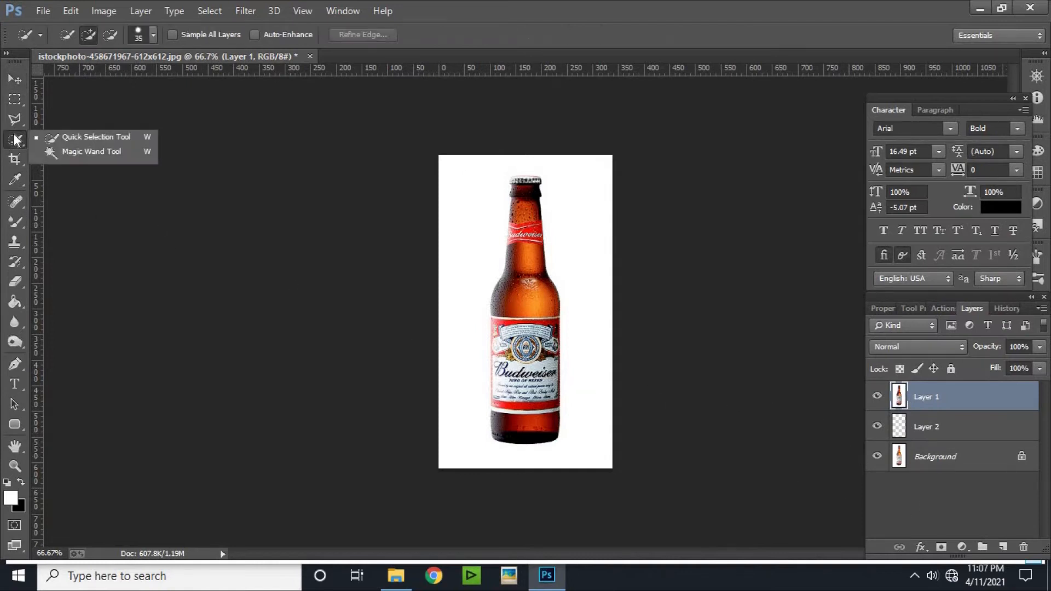
pyautogui.click(94, 136)
pyautogui.moveTo(471, 196)
pyautogui.mouseDown()
pyautogui.moveTo(451, 310)
pyautogui.moveTo(454, 429)
pyautogui.moveTo(467, 451)
pyautogui.moveTo(519, 465)
pyautogui.moveTo(569, 457)
pyautogui.moveTo(590, 382)
pyautogui.moveTo(594, 242)
pyautogui.mouseUp()
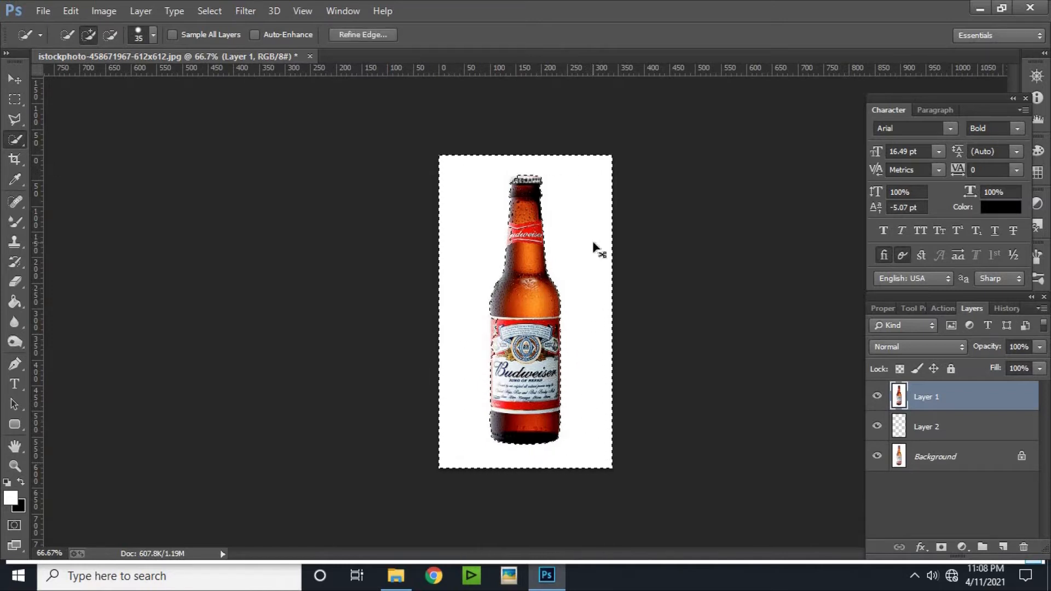
# Subtract the wrongly included edges of the bottle's main label and neck label from the background selection
pyautogui.hotkey('ctrl', '+')
pyautogui.hotkey('ctrl', '+')
pyautogui.hotkey('ctrl', '+')
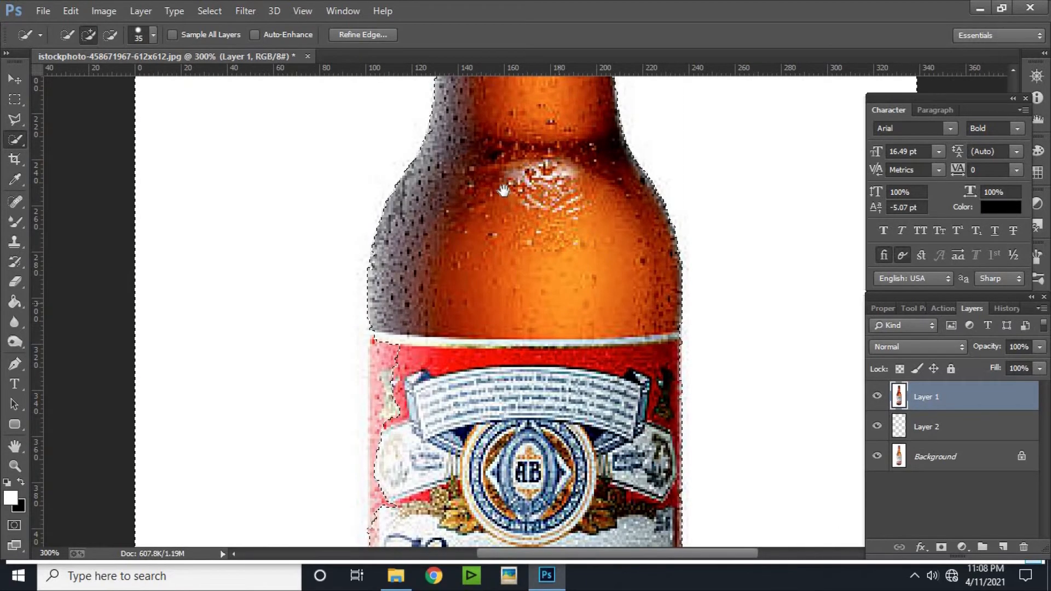
pyautogui.moveTo(502, 190); pyautogui.dragTo(492, 91)
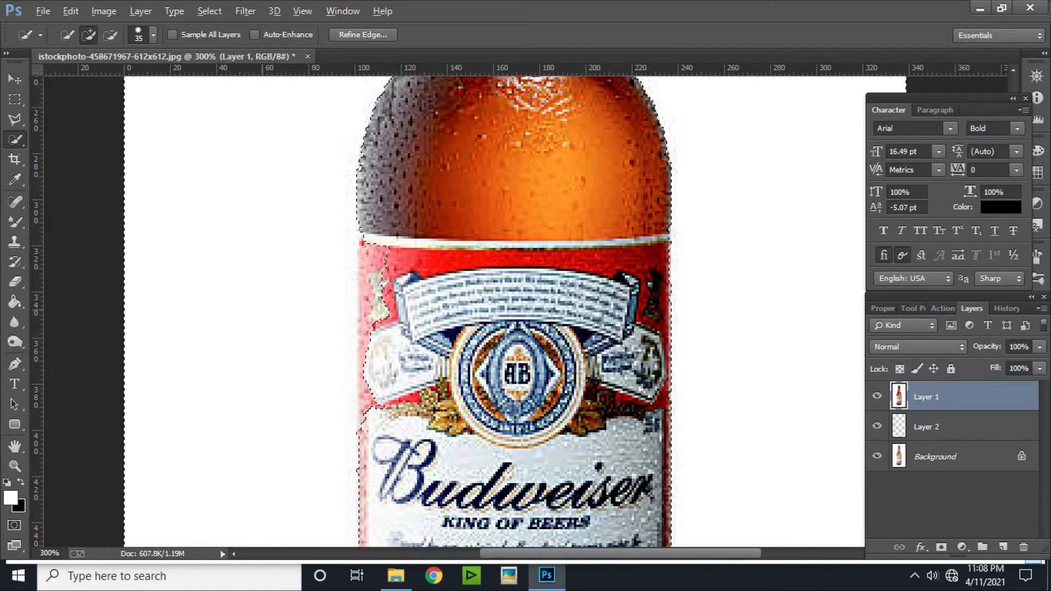
pyautogui.press('alt')
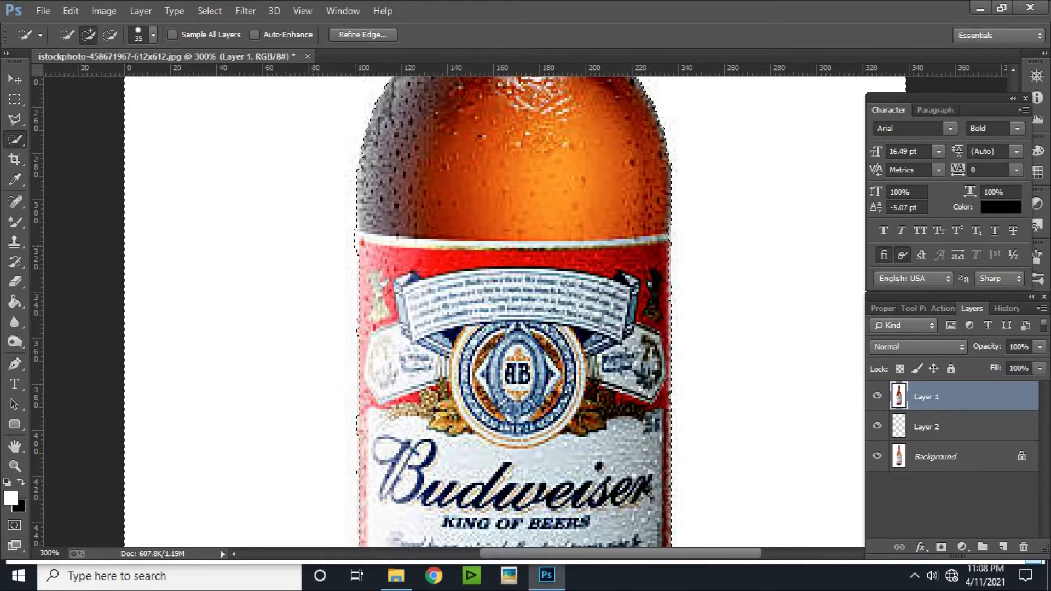
pyautogui.moveTo(436, 365); pyautogui.dragTo(460, 87)
pyautogui.keyDown('alt'); pyautogui.click(412, 376); pyautogui.keyUp('alt')
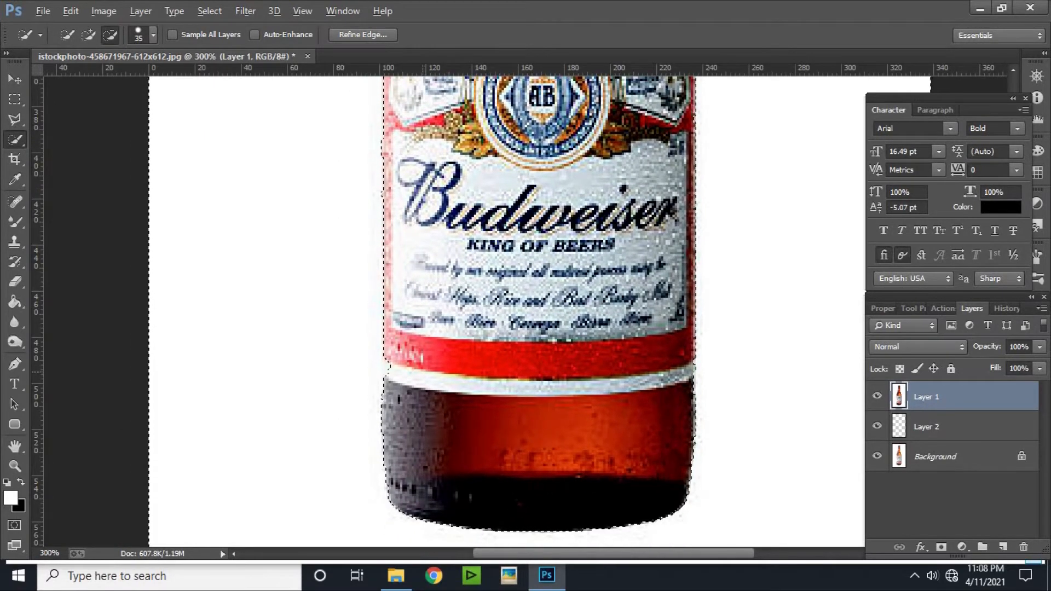
pyautogui.moveTo(581, 128); pyautogui.dragTo(539, 488)
pyautogui.moveTo(497, 171); pyautogui.dragTo(543, 481)
pyautogui.keyDown('alt'); pyautogui.click(502, 315); pyautogui.keyUp('alt')
pyautogui.moveTo(502, 314); pyautogui.dragTo(505, 288)
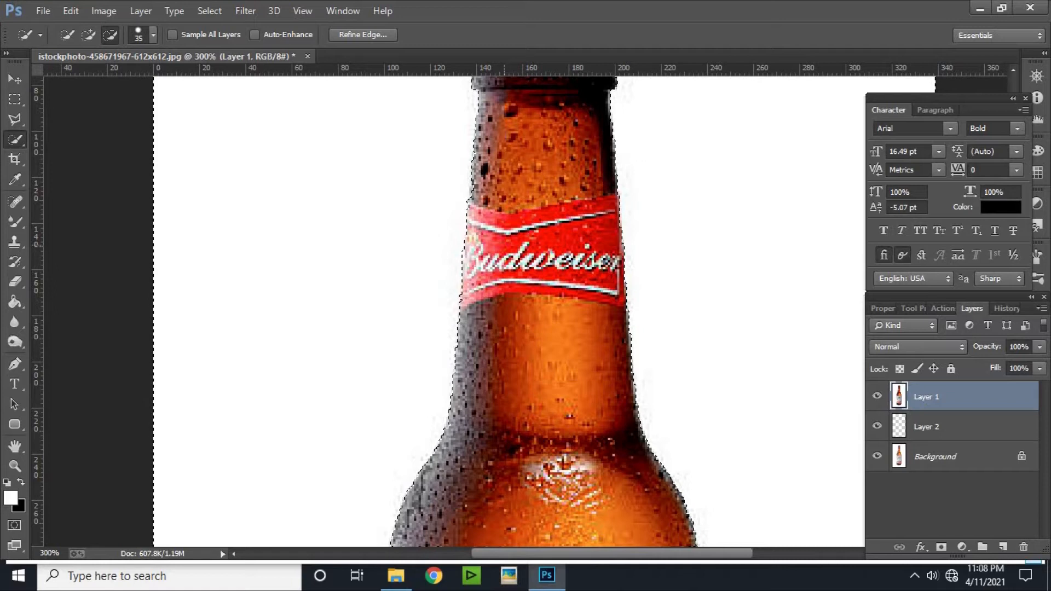
# Reduce the Quick Selection brush size to 10 and subtract the bottle cap's missing part from the background selection
pyautogui.scroll(5, 557, 392)
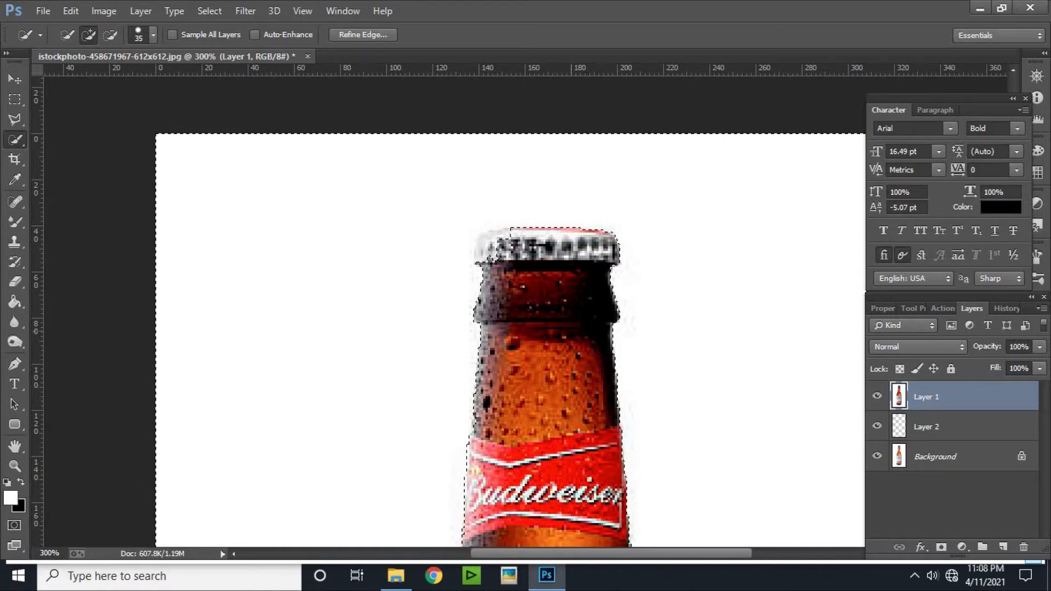
pyautogui.press('9')
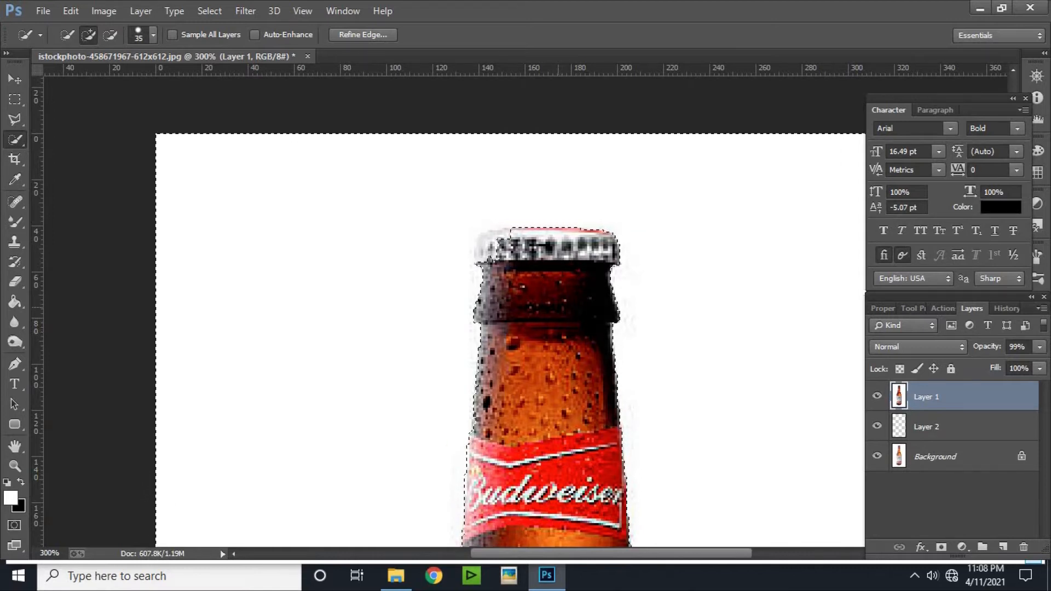
pyautogui.press('[')
pyautogui.press('[')
pyautogui.press('[')
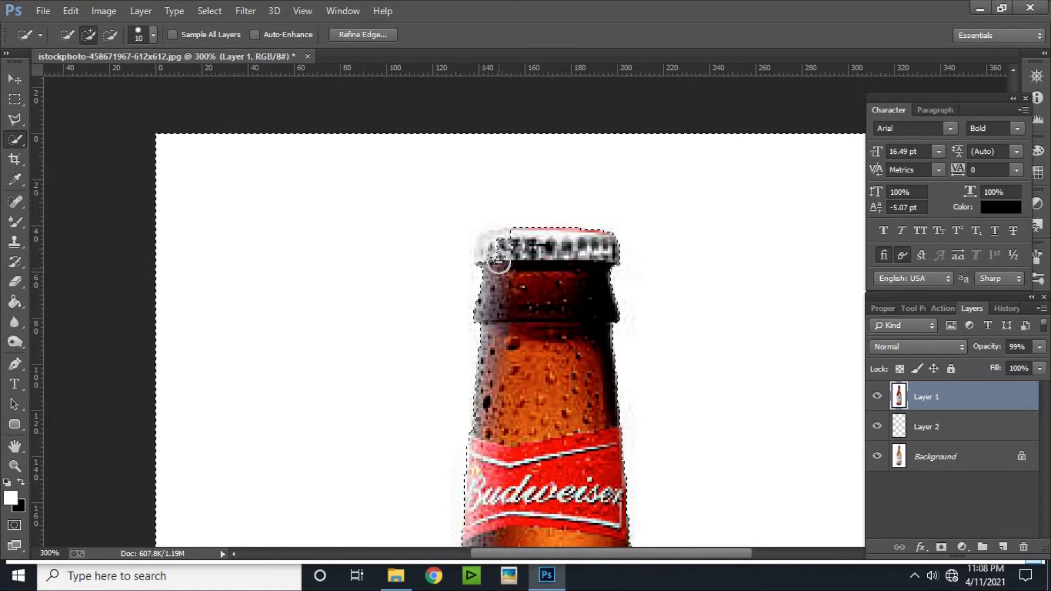
pyautogui.keyDown('alt'); pyautogui.click(495, 249); pyautogui.keyUp('alt')
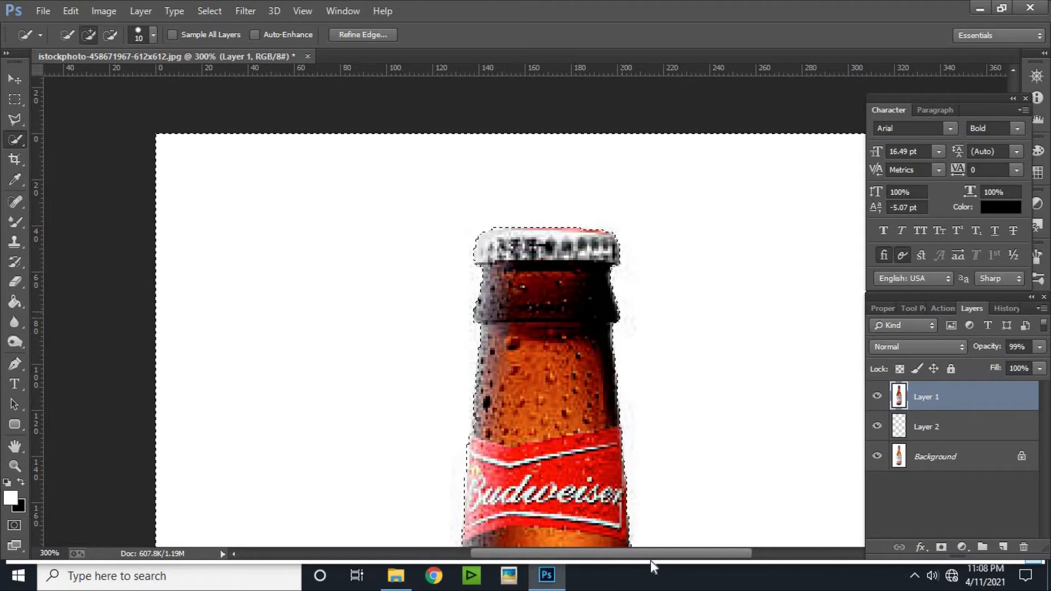
# Invert the selection to the bottle and copy it to a new layer
pyautogui.hotkey('ctrl', '-')
pyautogui.hotkey('ctrl', '-')
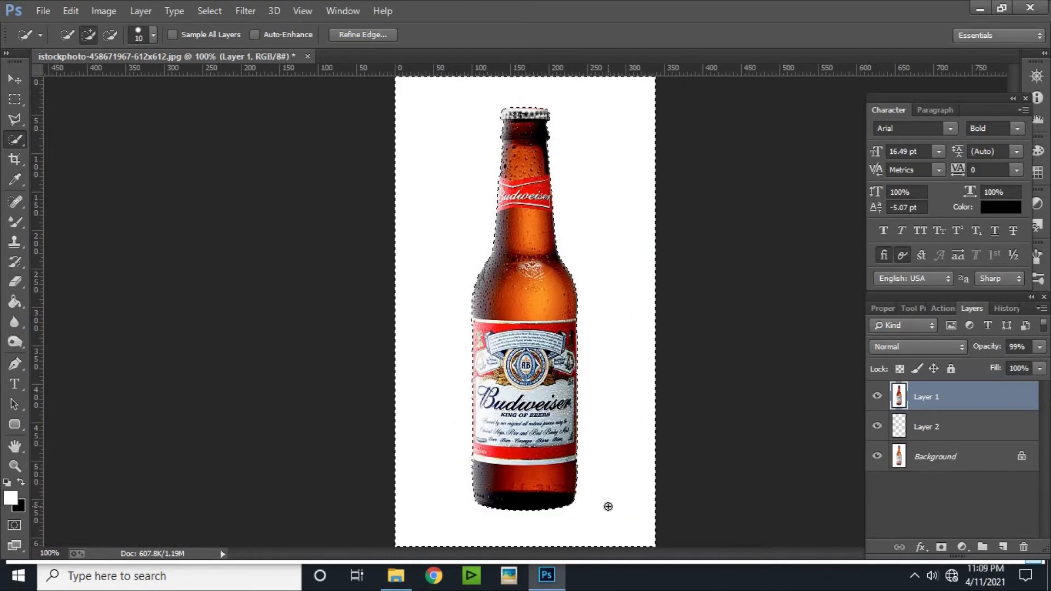
pyautogui.rightClick(501, 307)
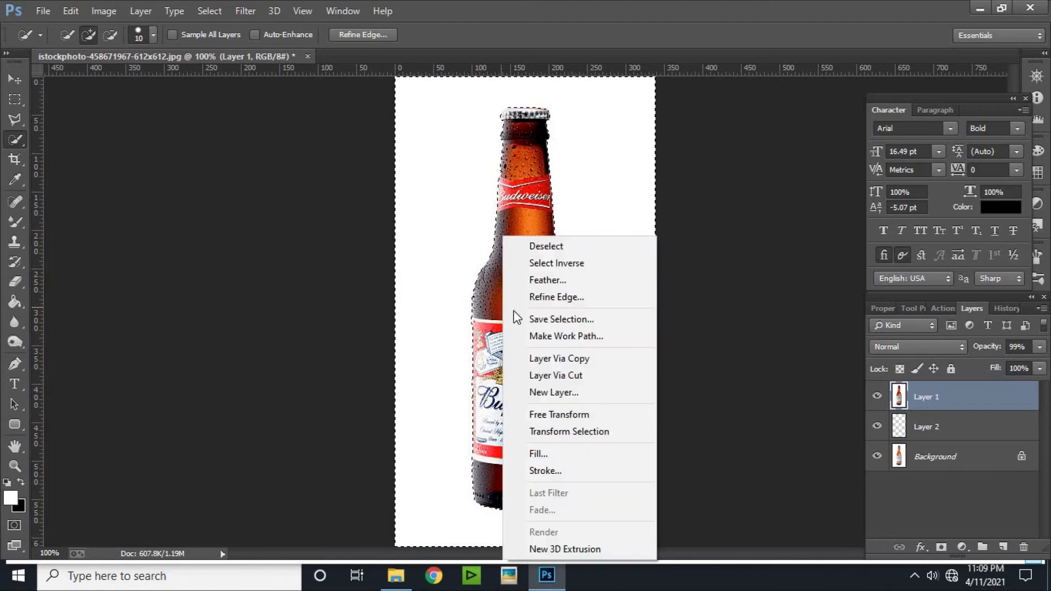
pyautogui.click(555, 264)
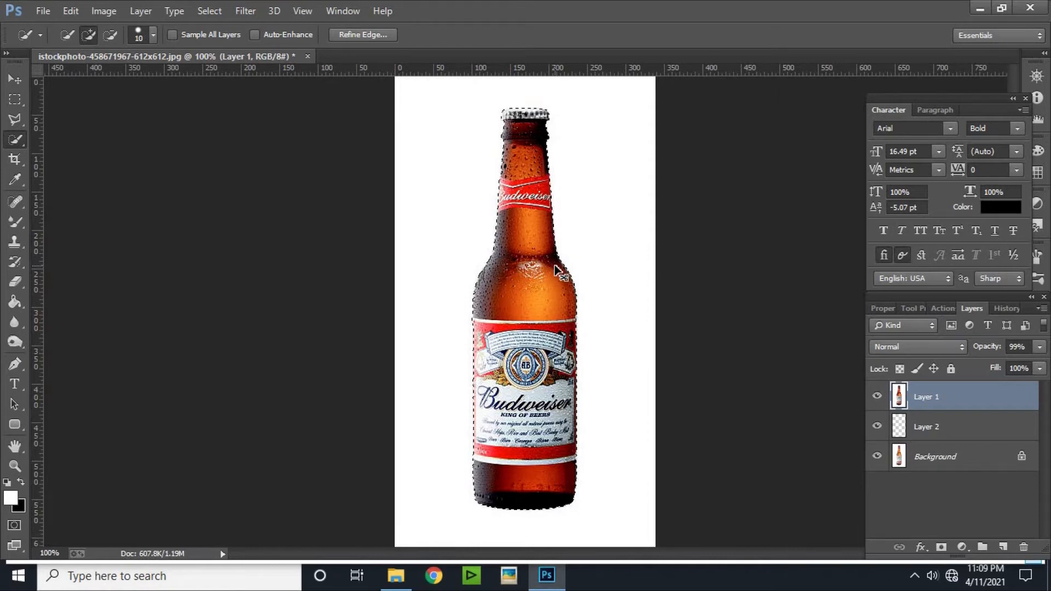
pyautogui.hotkey('ctrl', 'j')
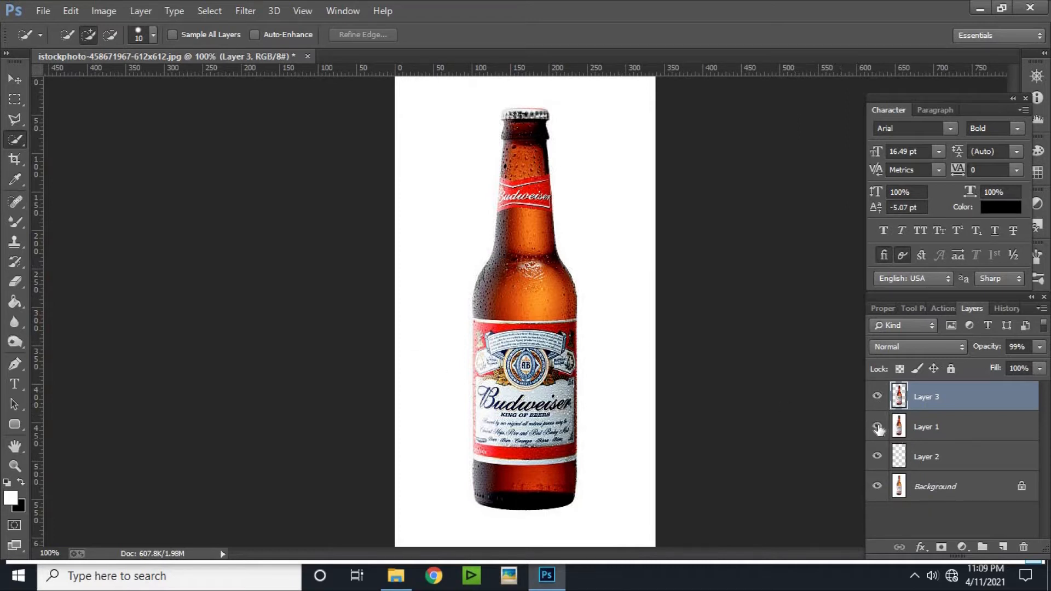
# Hide Layer 1, Layer 2 and the Background so that only the cut-out bottle on Layer 3 is shown
pyautogui.click(877, 456)
pyautogui.click(877, 397)
pyautogui.click(877, 397)
pyautogui.click(877, 486)
pyautogui.hotkey('ctrl', '-')
pyautogui.hotkey('ctrl', '+')
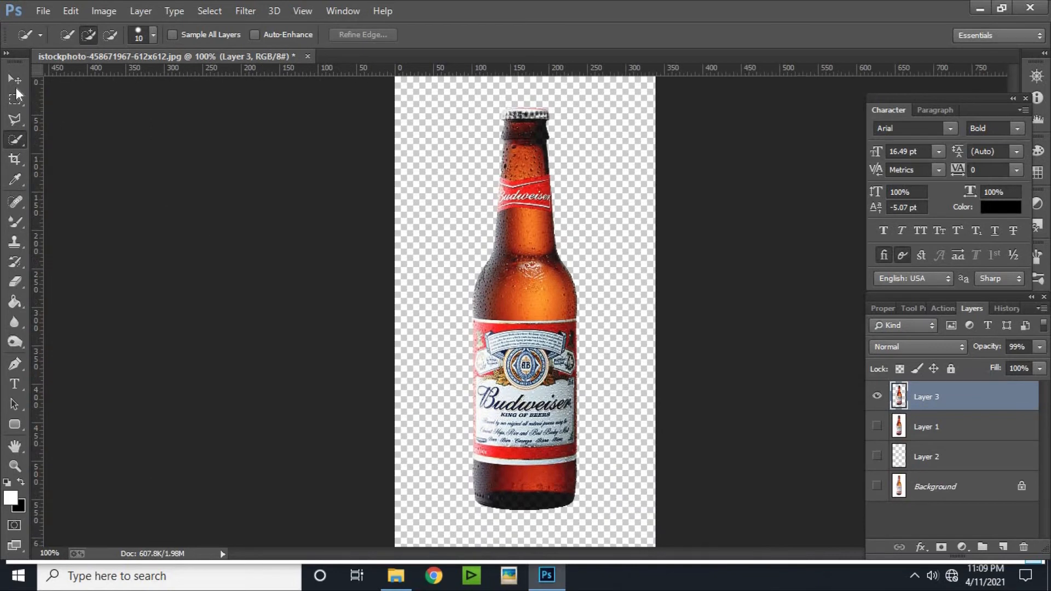
# Scale the cut-out bottle to about 66% and move it to the horizontal centre of the canvas's upper part
pyautogui.click(14, 79)
pyautogui.hotkey('ctrl', 't')
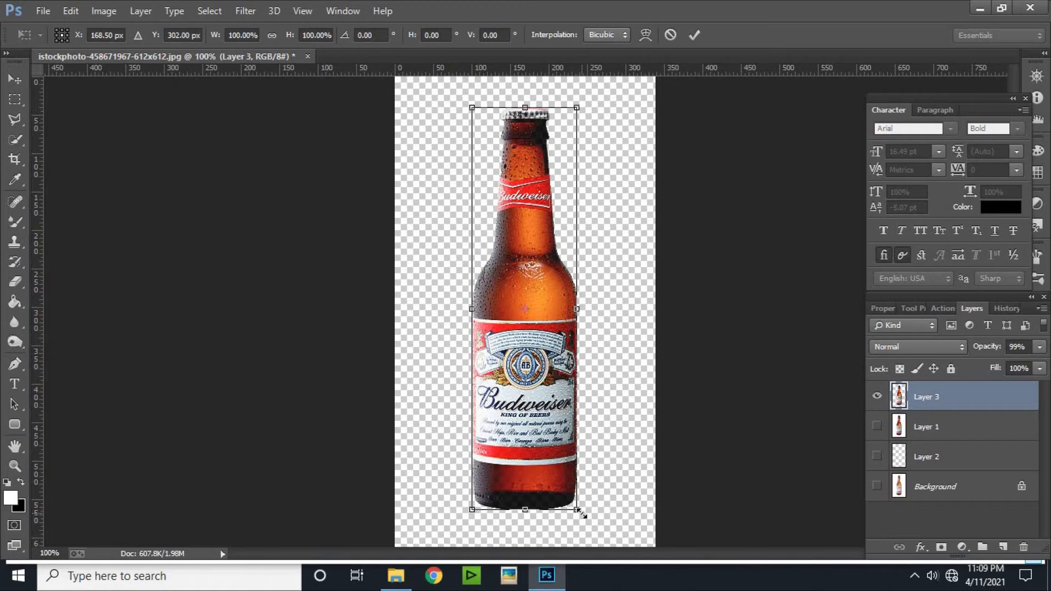
pyautogui.moveTo(572, 484); pyautogui.dragTo(541, 376)
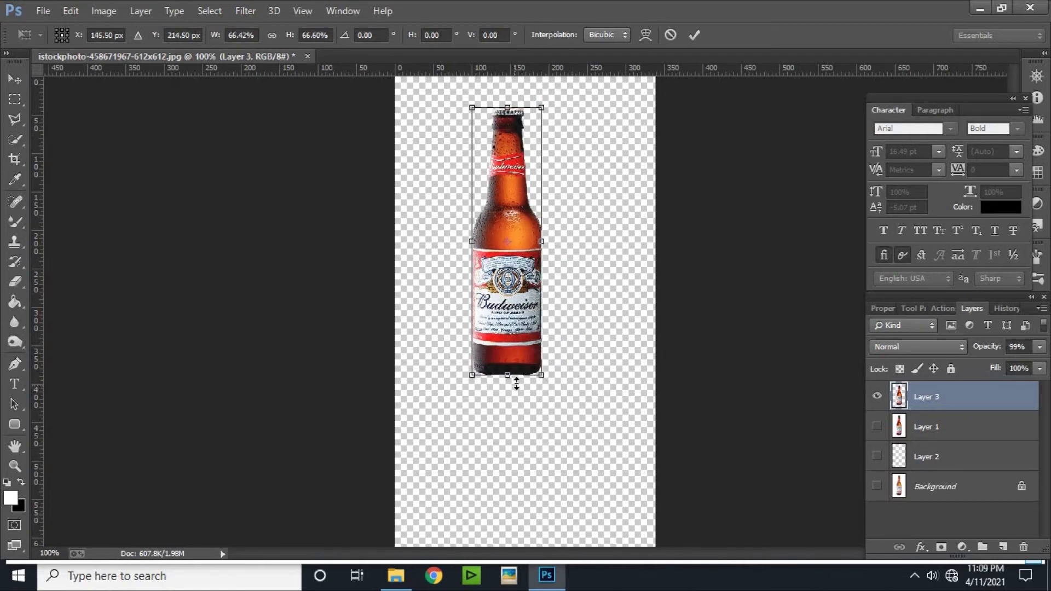
pyautogui.press('Return')
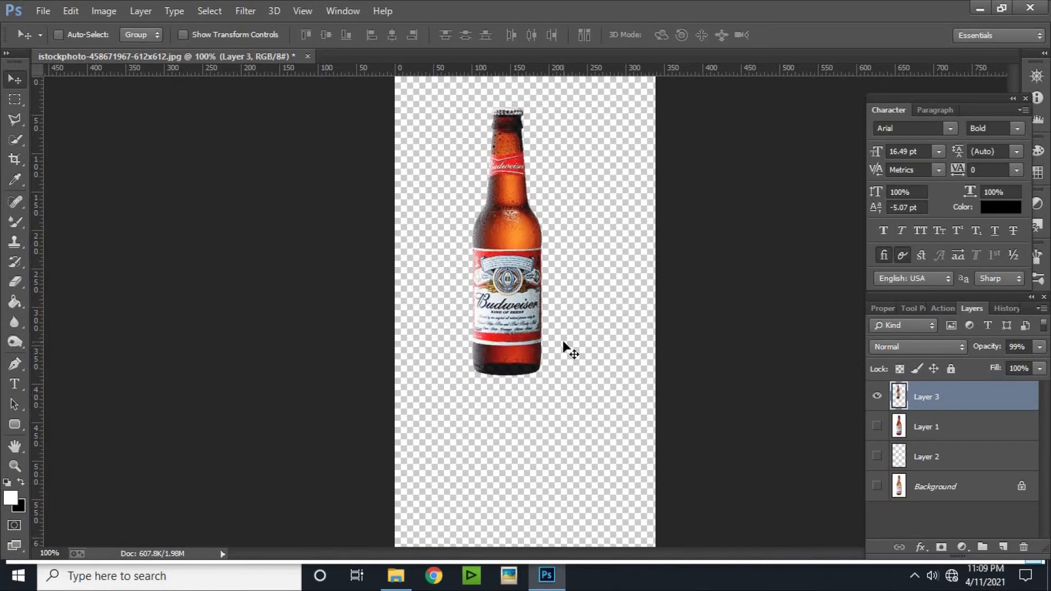
pyautogui.hotkey('ctrl', '-')
pyautogui.moveTo(510, 319); pyautogui.dragTo(528, 315)
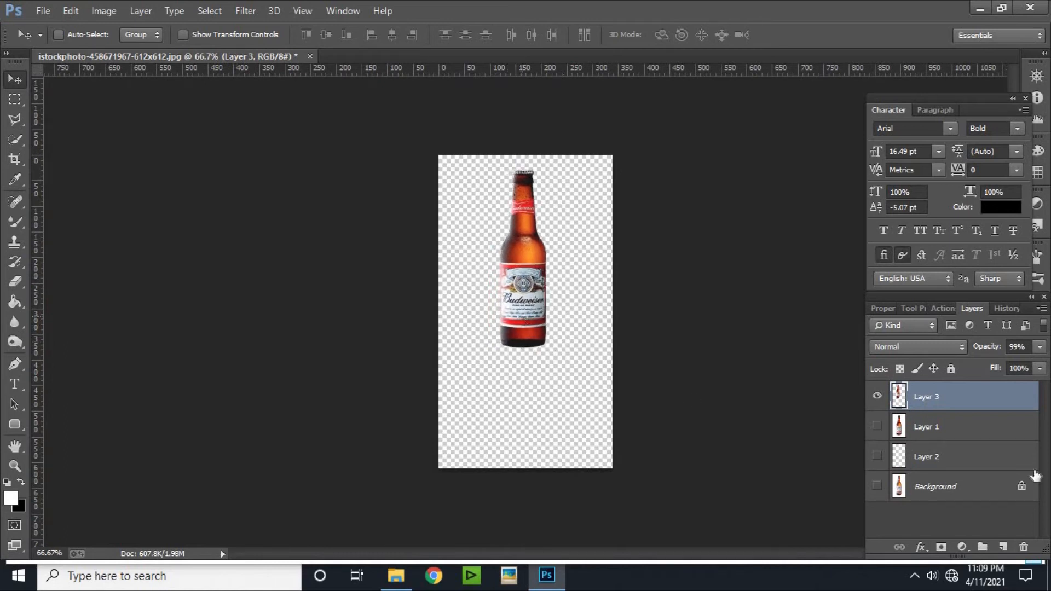
# Show the empty Layer 2 and fill it with white using the Paint Bucket tool
pyautogui.click(878, 457)
pyautogui.click(923, 461)
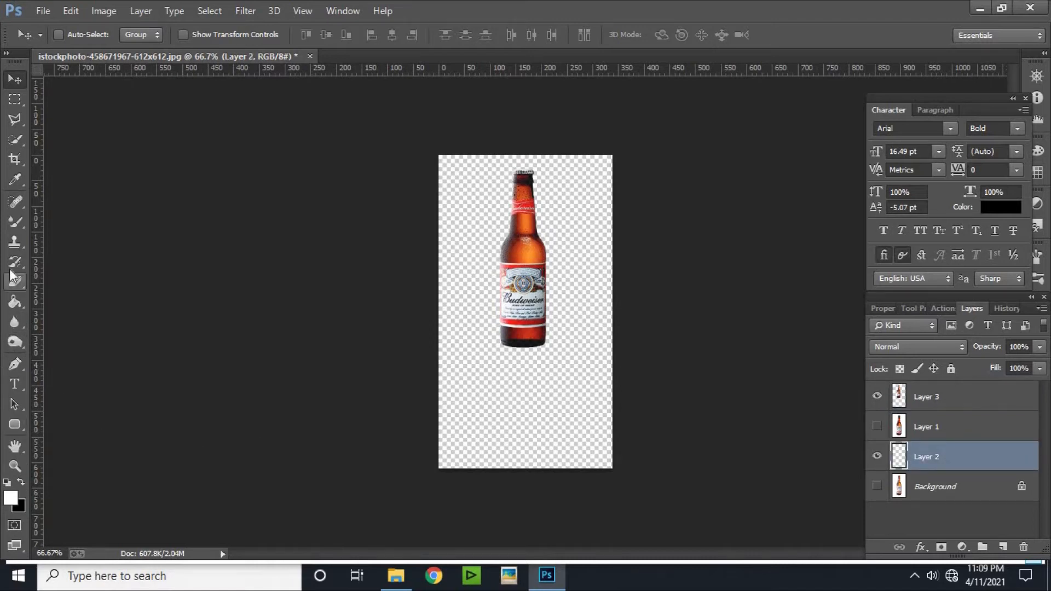
pyautogui.click(18, 304)
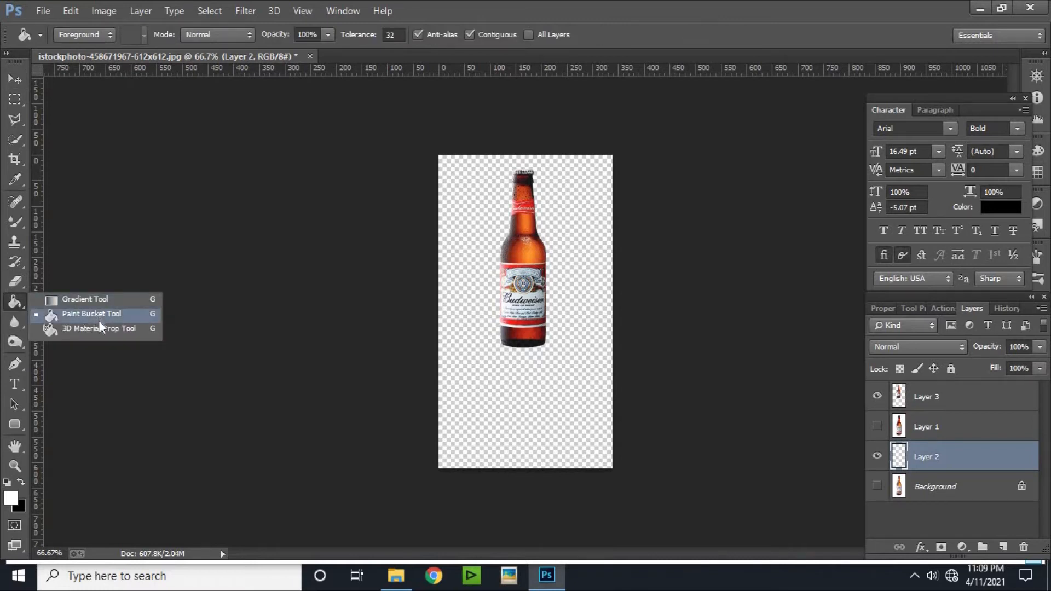
pyautogui.click(102, 314)
pyautogui.click(484, 373)
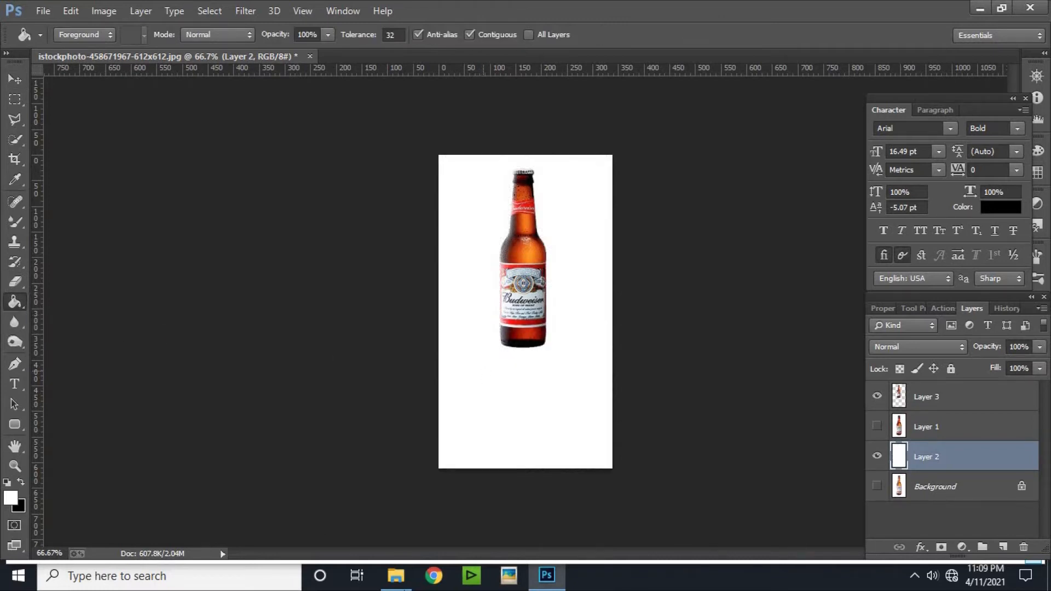
# Select the cut-out bottle on Layer 3 and duplicate it to a new layer
pyautogui.click(23, 84)
pyautogui.rightClick(525, 280)
pyautogui.click(548, 290)
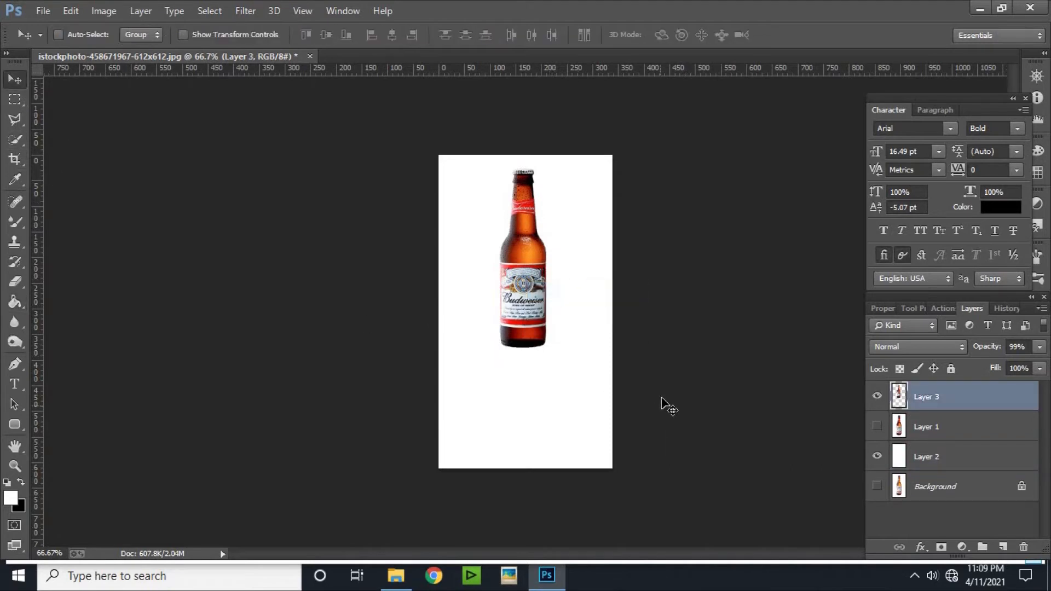
pyautogui.hotkey('ctrl', 'j')
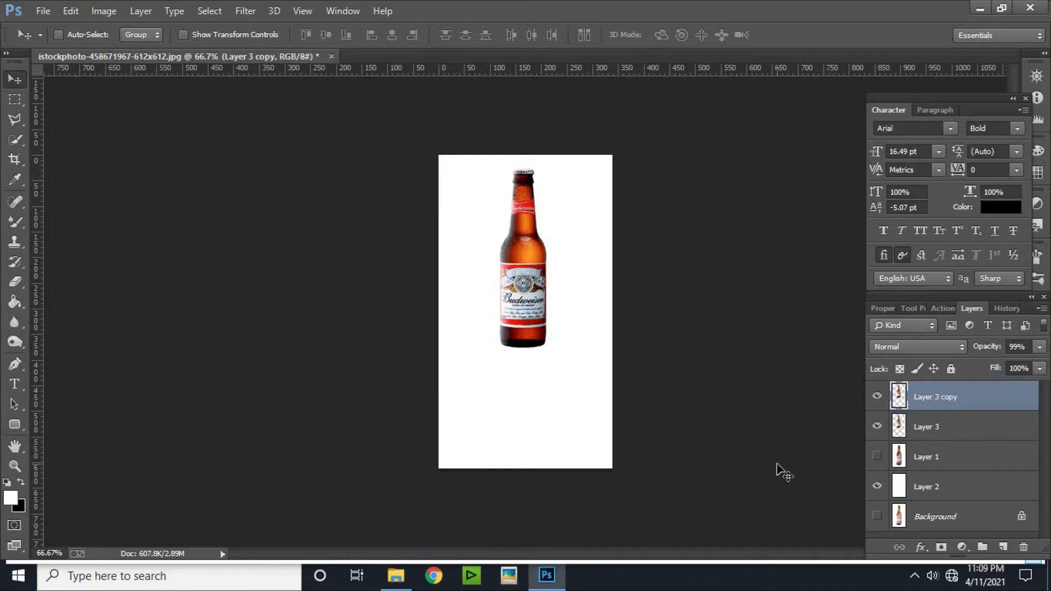
# Rotate the duplicated bottle by 180° and move it directly below the original, base to base
pyautogui.hotkey('ctrl', 't')
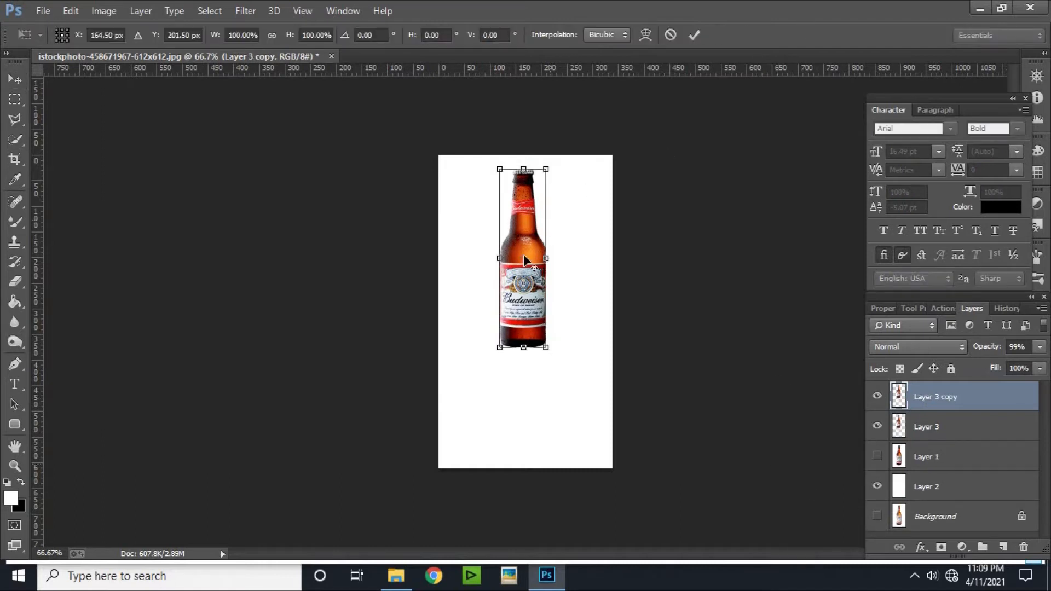
pyautogui.rightClick(515, 291)
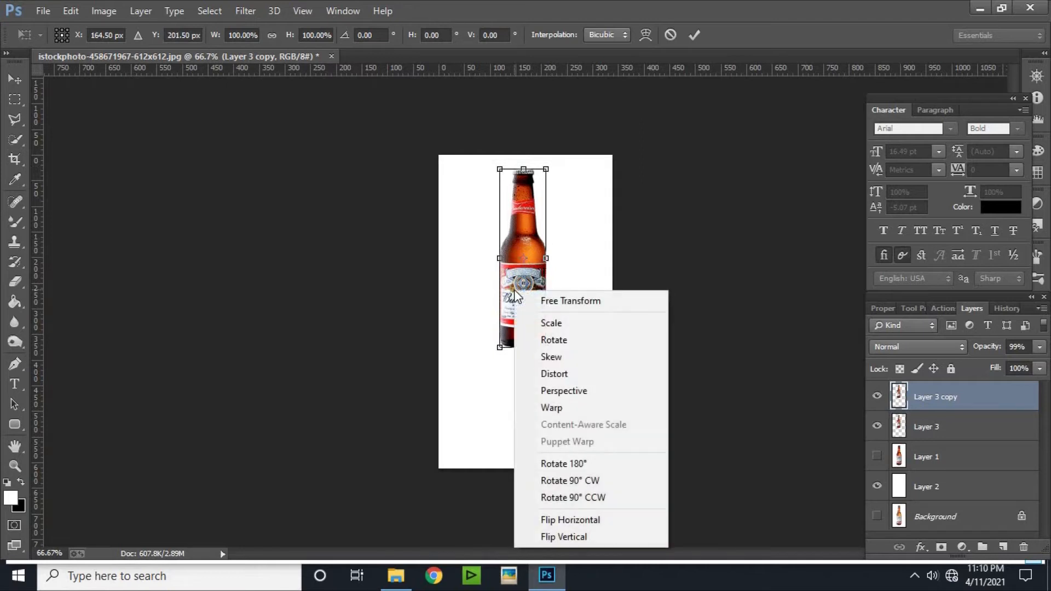
pyautogui.click(588, 464)
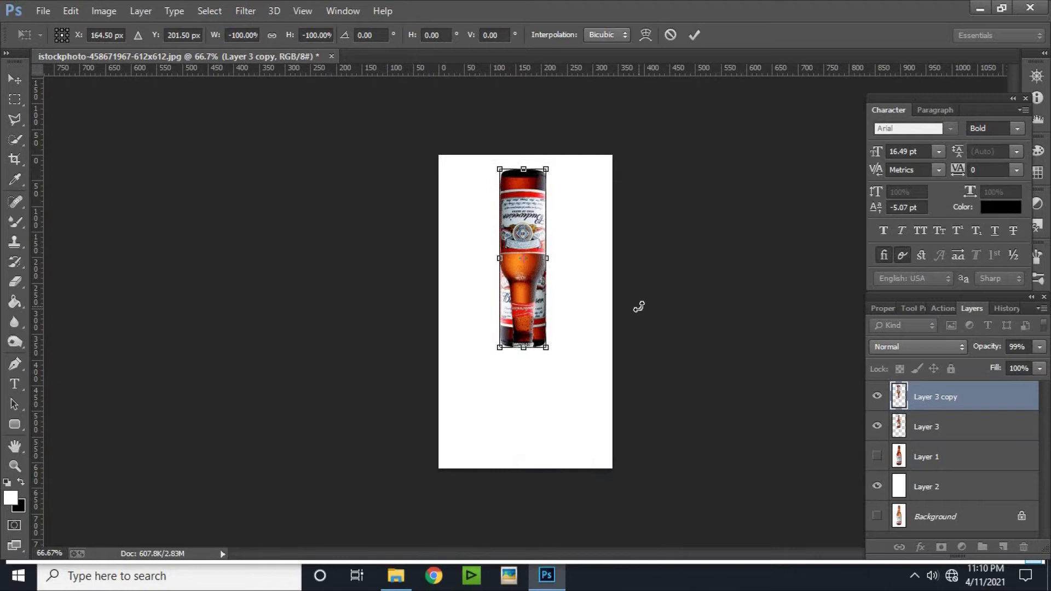
pyautogui.hotkey('ctrl', '+')
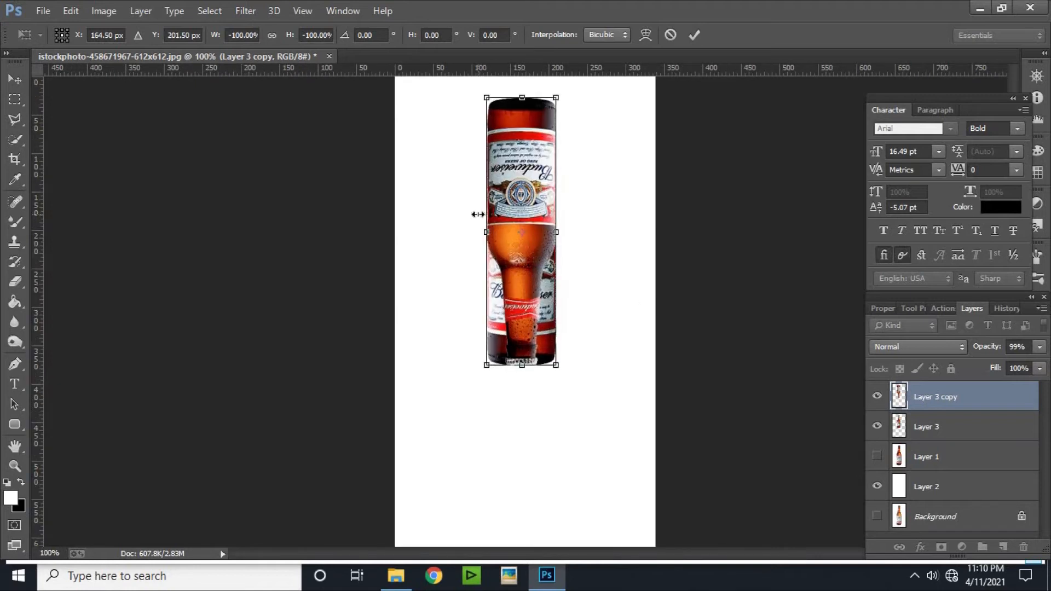
pyautogui.press('Return')
pyautogui.moveTo(536, 143); pyautogui.dragTo(534, 433)
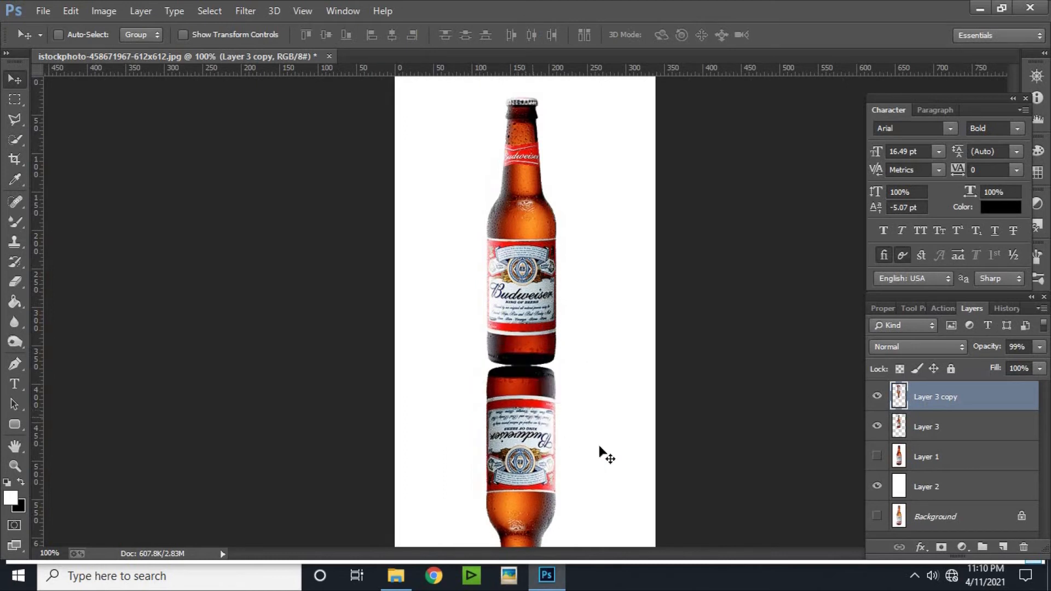
pyautogui.hotkey('ctrl', '+')
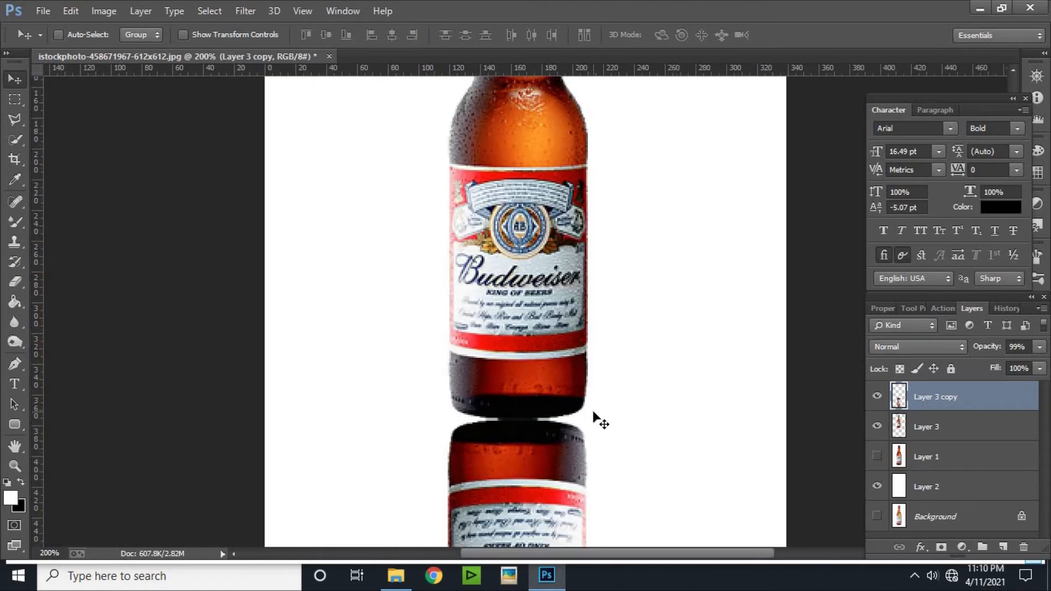
pyautogui.hotkey('ctrl', '-')
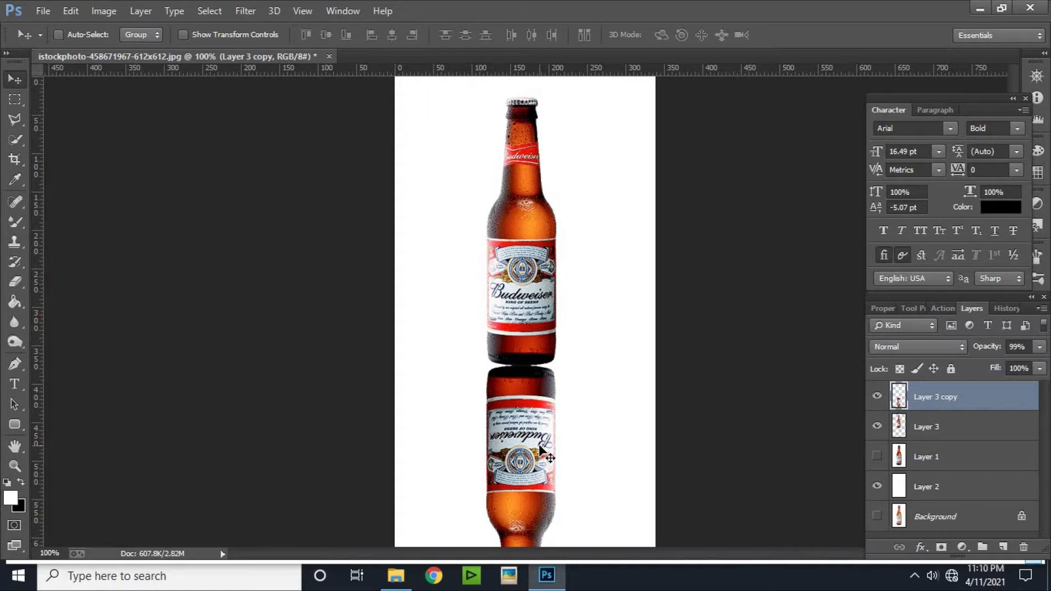
# Flip the upside-down bottle copy horizontally so that it mirrors the original
pyautogui.hotkey('ctrl', 't')
pyautogui.rightClick(531, 431)
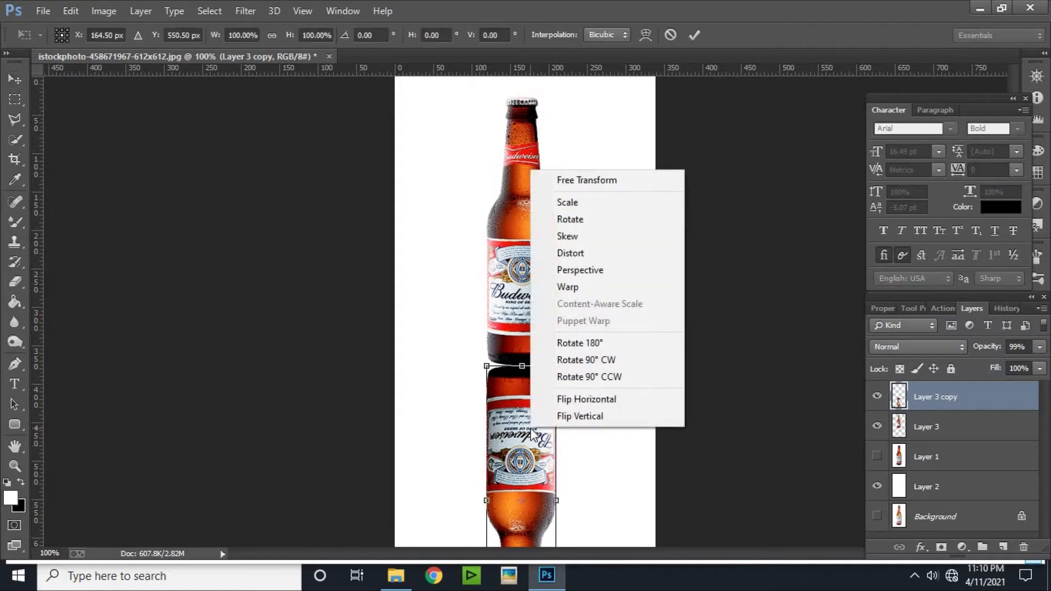
pyautogui.click(596, 399)
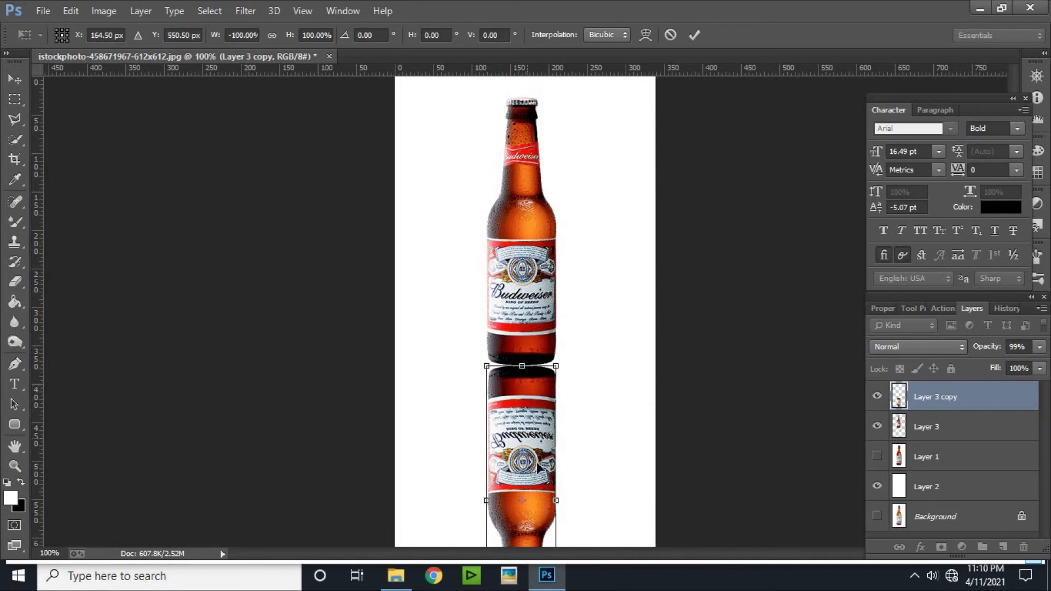
pyautogui.press('Return')
# Nudge the flipped copy up towards the base of the upright bottle
pyautogui.press('Up')
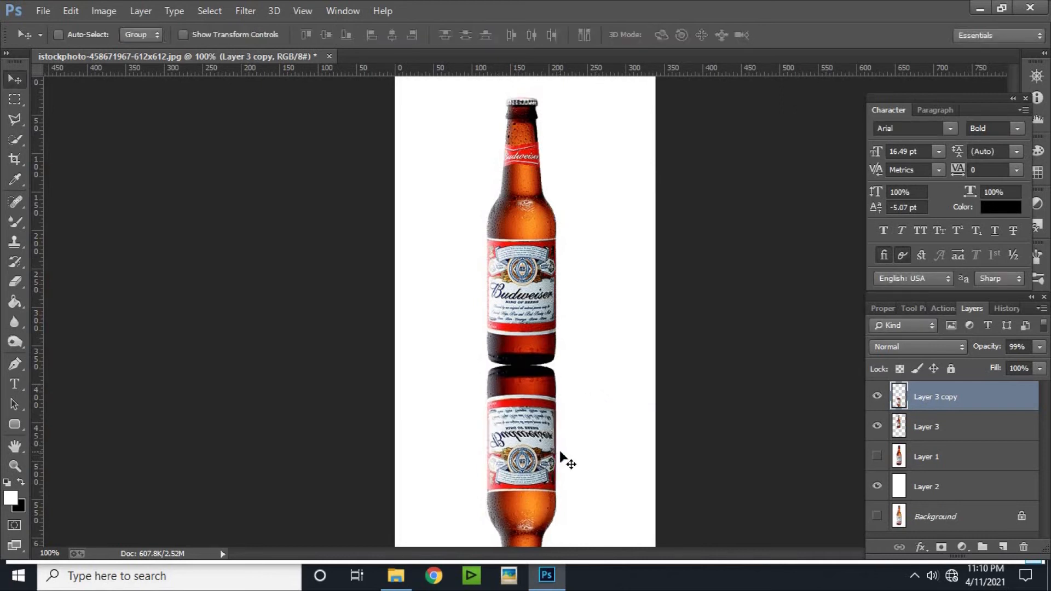
pyautogui.press('Up')
pyautogui.hotkey('ctrl', '+')
pyautogui.hotkey('ctrl', '+')
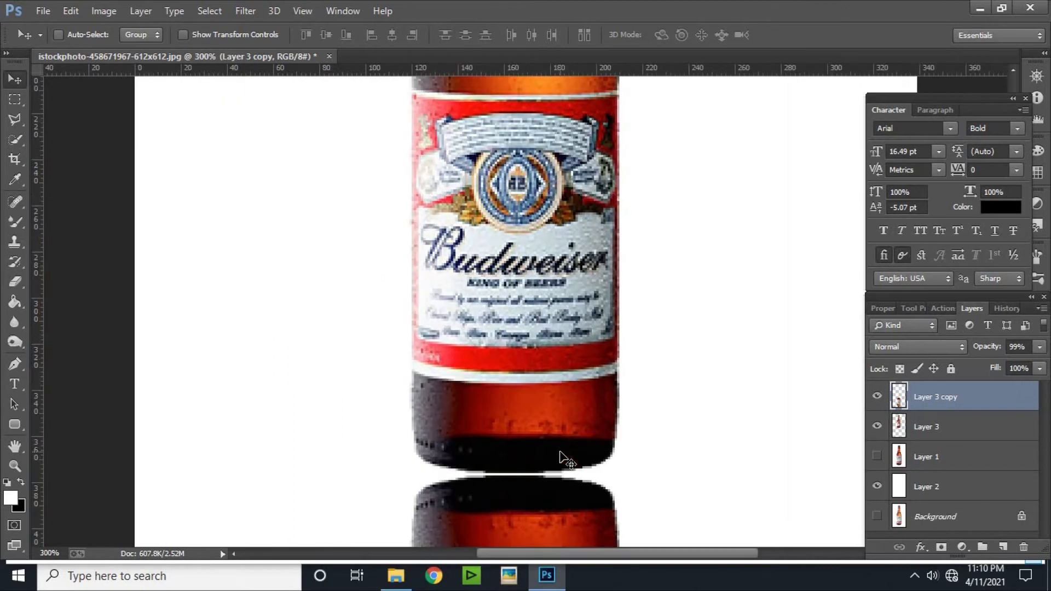
pyautogui.hotkey('ctrl', '-')
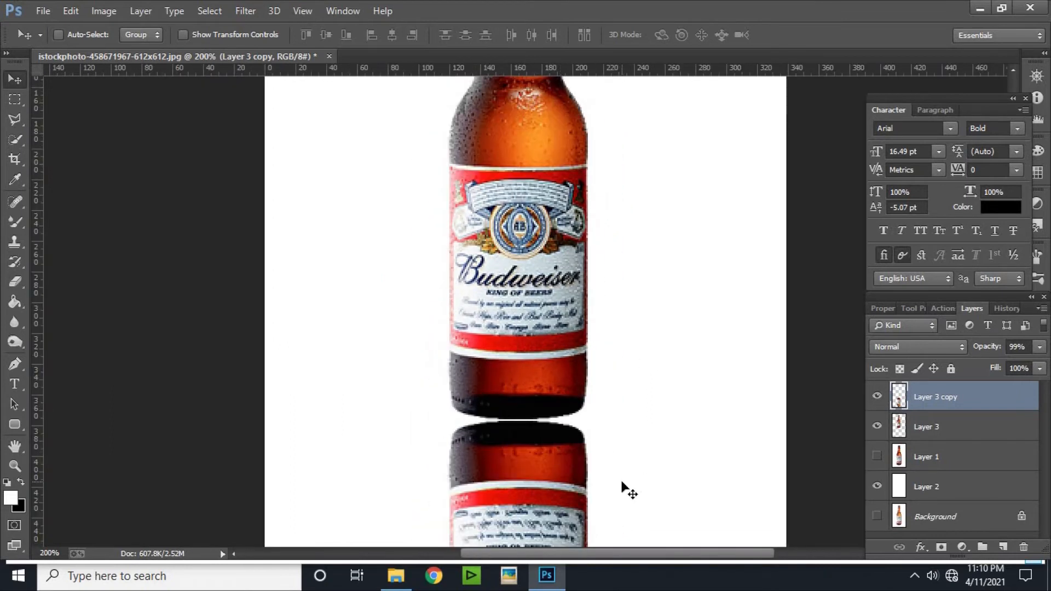
pyautogui.moveTo(539, 502); pyautogui.dragTo(545, 435)
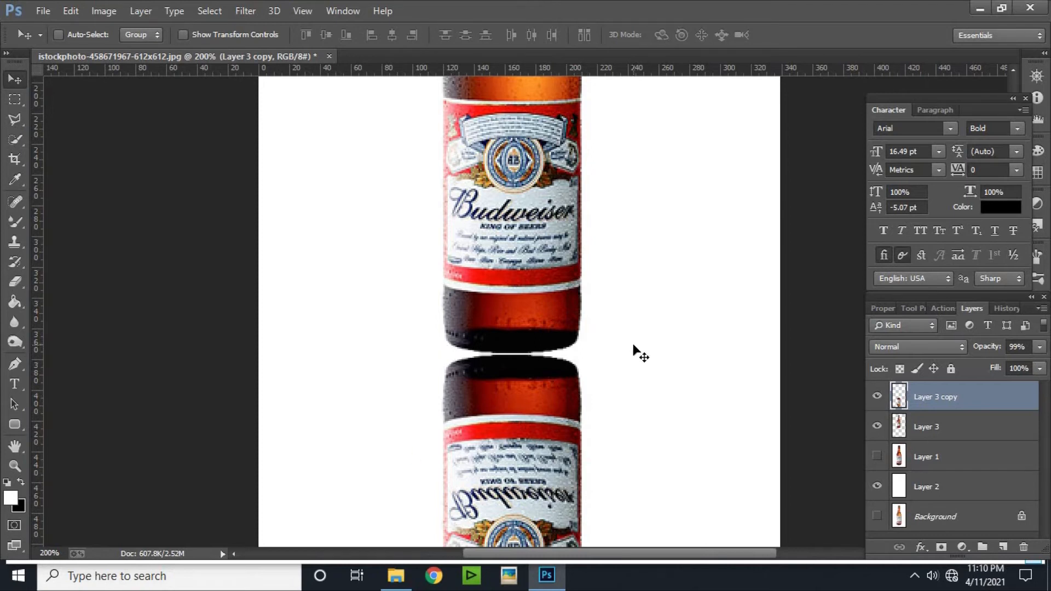
# Warp the flipped copy so that the middle of its upper edge curves downward
pyautogui.hotkey('ctrl', 't')
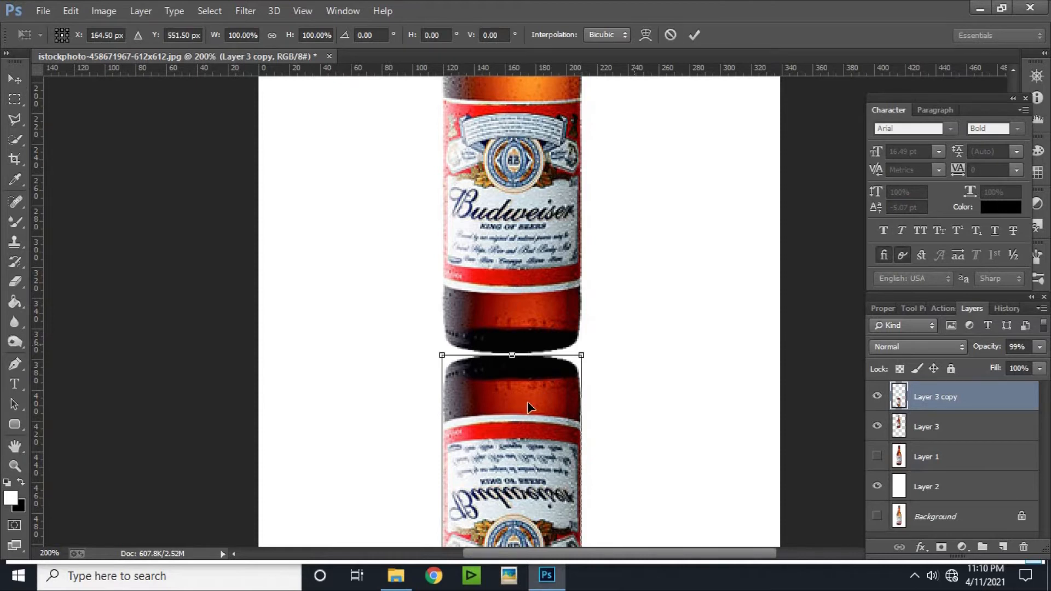
pyautogui.rightClick(511, 422)
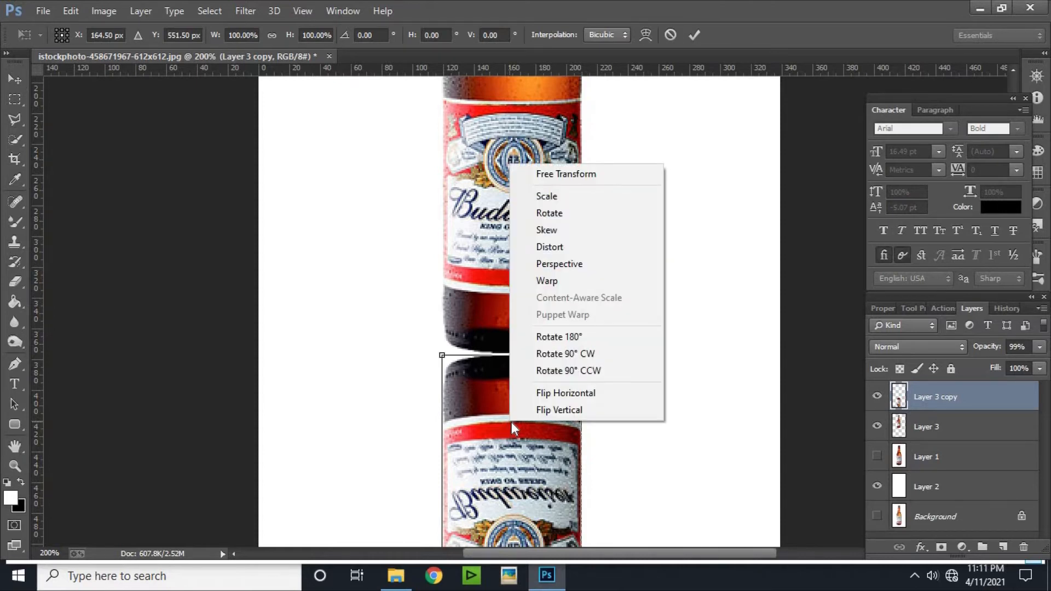
pyautogui.click(547, 280)
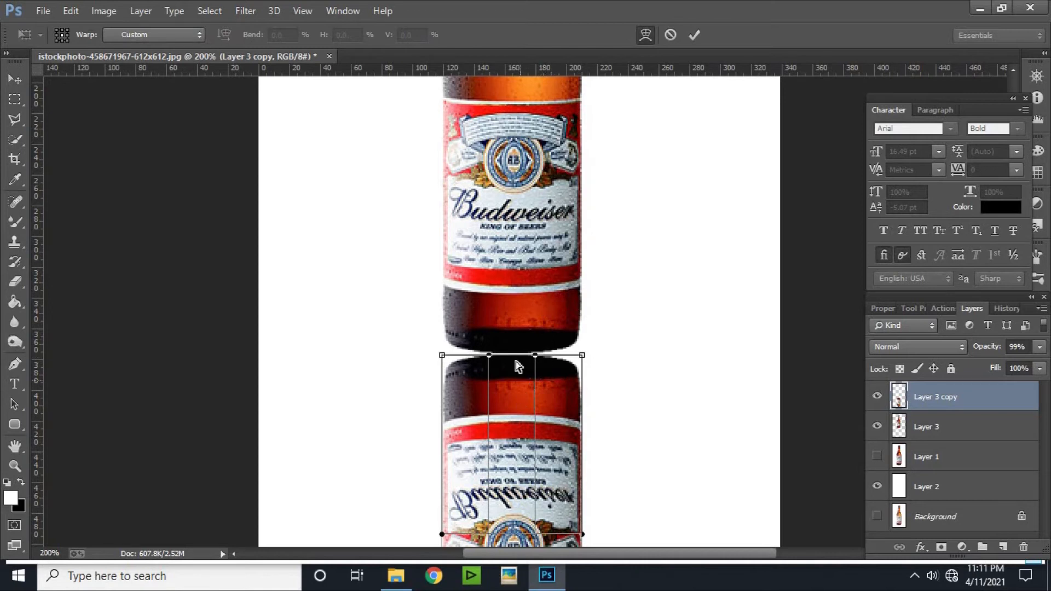
pyautogui.moveTo(507, 422); pyautogui.dragTo(506, 400)
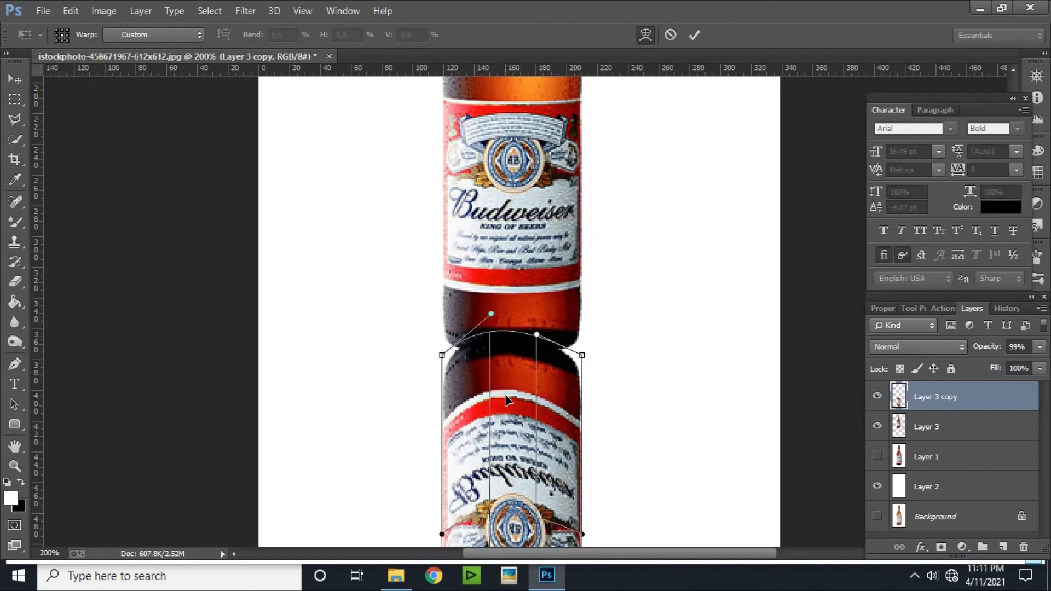
pyautogui.hotkey('ctrl', 'z')
pyautogui.moveTo(505, 476); pyautogui.dragTo(515, 434)
pyautogui.hotkey('ctrl', 'z')
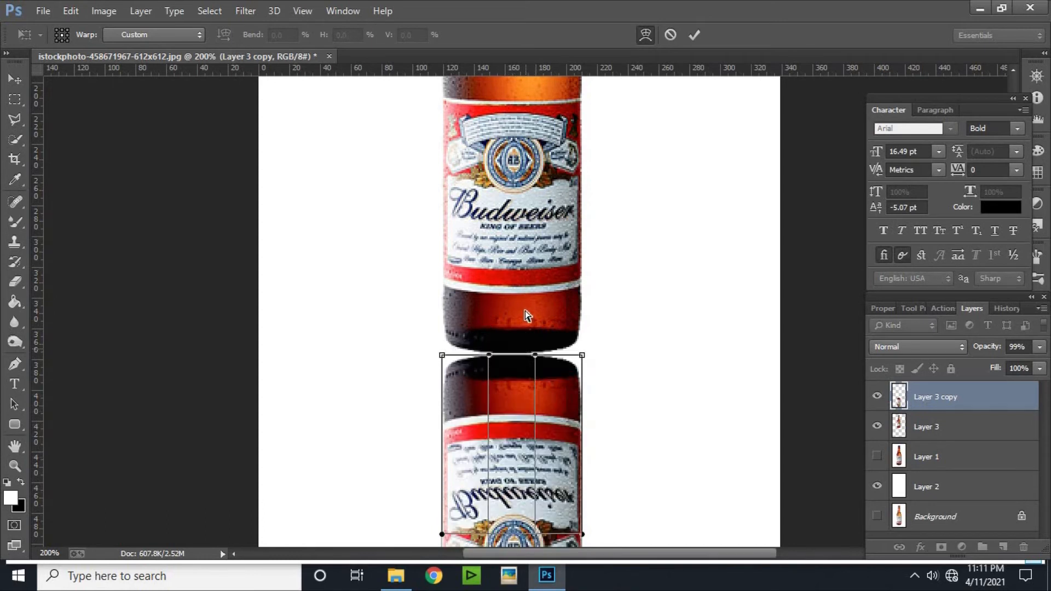
pyautogui.moveTo(514, 361); pyautogui.dragTo(515, 378)
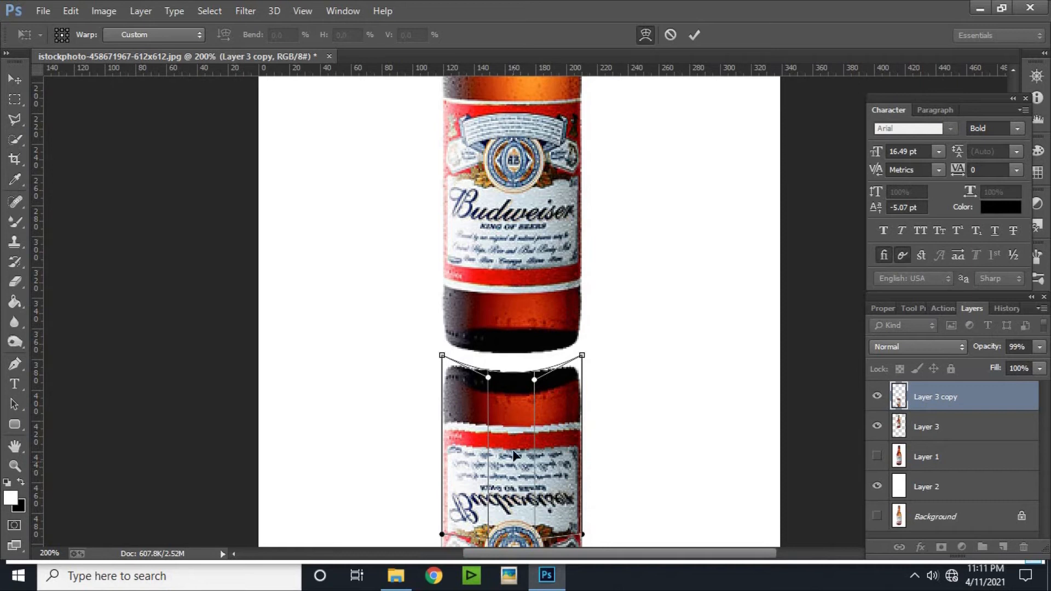
pyautogui.press('Return')
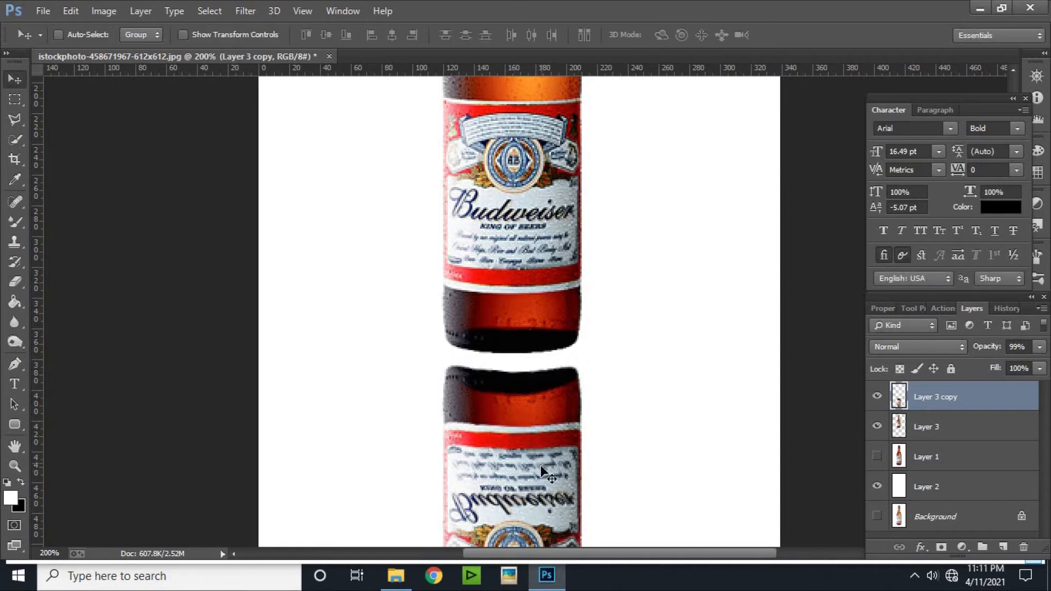
# Move the warped copy up against the original bottle's base and align the sides of both bottles
pyautogui.moveTo(536, 462); pyautogui.dragTo(533, 447)
pyautogui.press('Right')
pyautogui.press('Right')
pyautogui.press('Right')
pyautogui.press('Right')
pyautogui.press('Up')
pyautogui.press('Left')
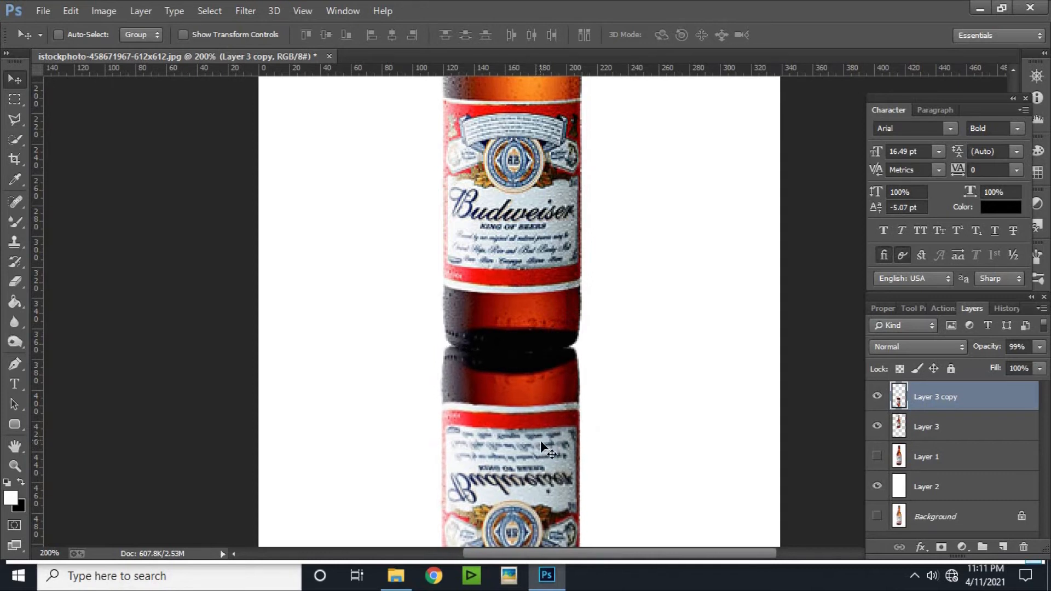
pyautogui.press('Right')
pyautogui.press('Right')
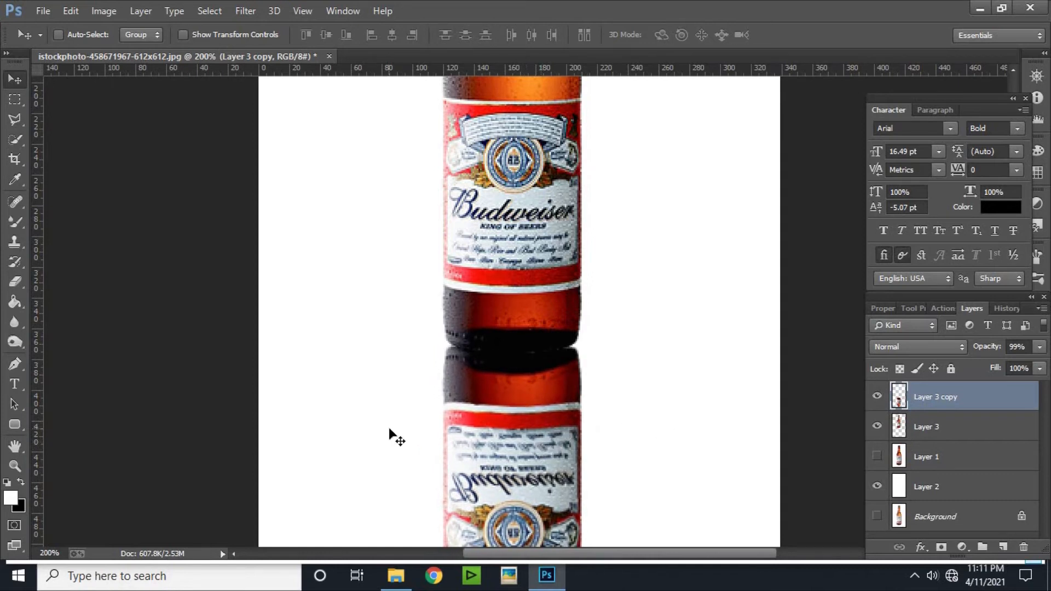
# Move the Layer 3 copy layer below Layer 3 in the layer order and keep it selected
pyautogui.moveTo(936, 406)
pyautogui.mouseDown()
pyautogui.moveTo(980, 429)
pyautogui.moveTo(927, 430)
pyautogui.moveTo(946, 402)
pyautogui.mouseUp()
pyautogui.click(931, 397)
pyautogui.rightClick(507, 388)
pyautogui.click(527, 396)
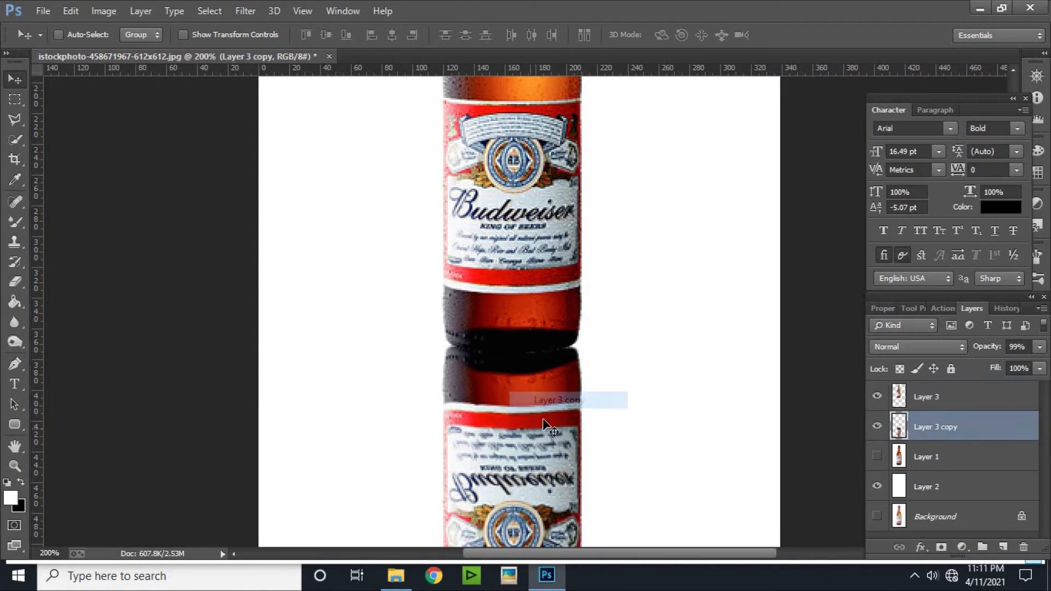
# Warp the copy's upper corners upward and its upper middle slightly downward to fit the bottle's base, nudging it up to close the gap
pyautogui.hotkey('ctrl', 't')
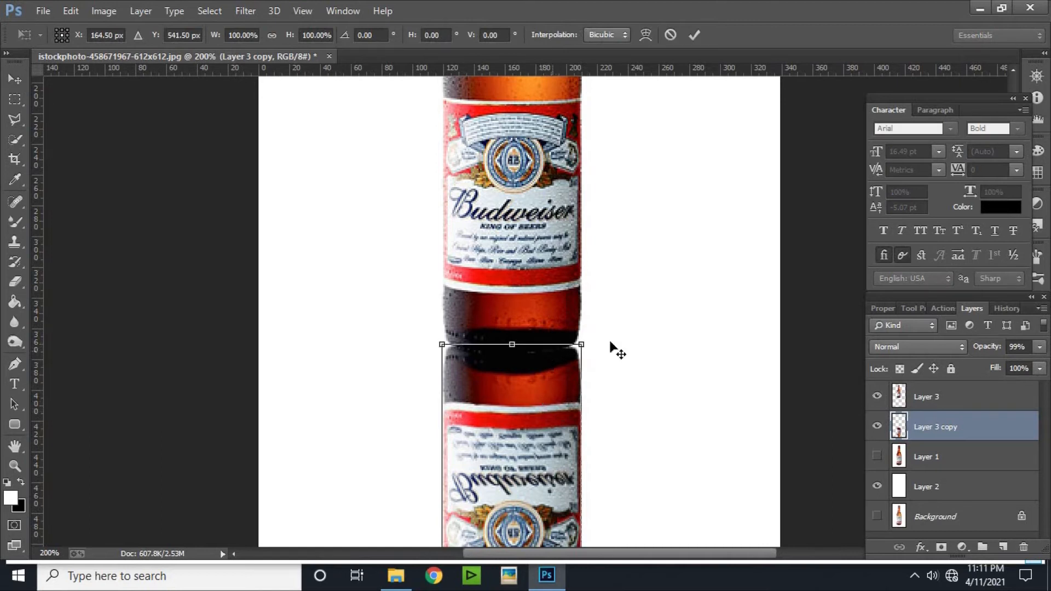
pyautogui.press('Return')
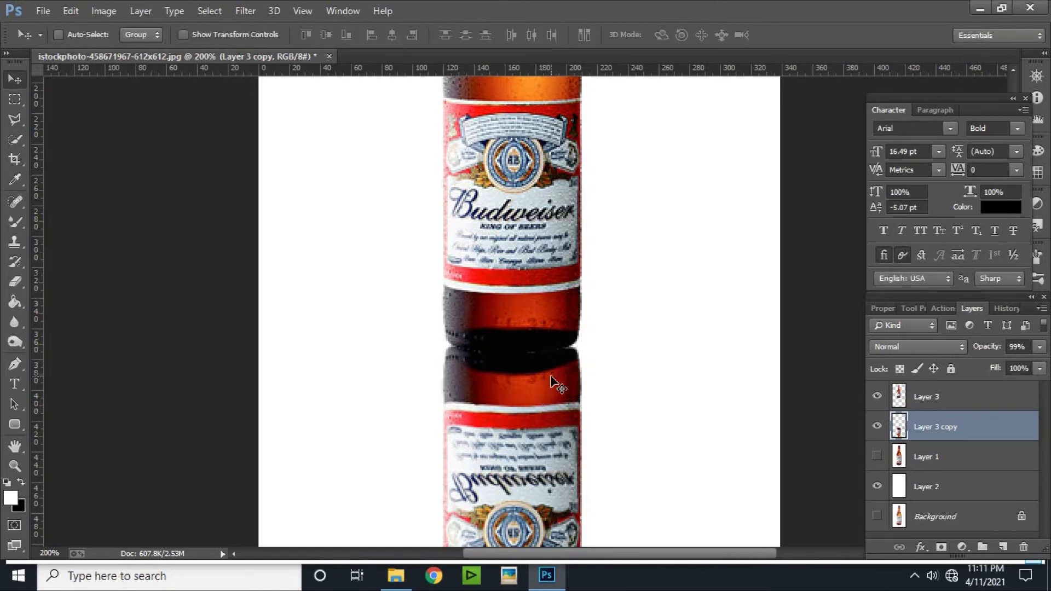
pyautogui.hotkey('ctrl', 't')
pyautogui.rightClick(500, 379)
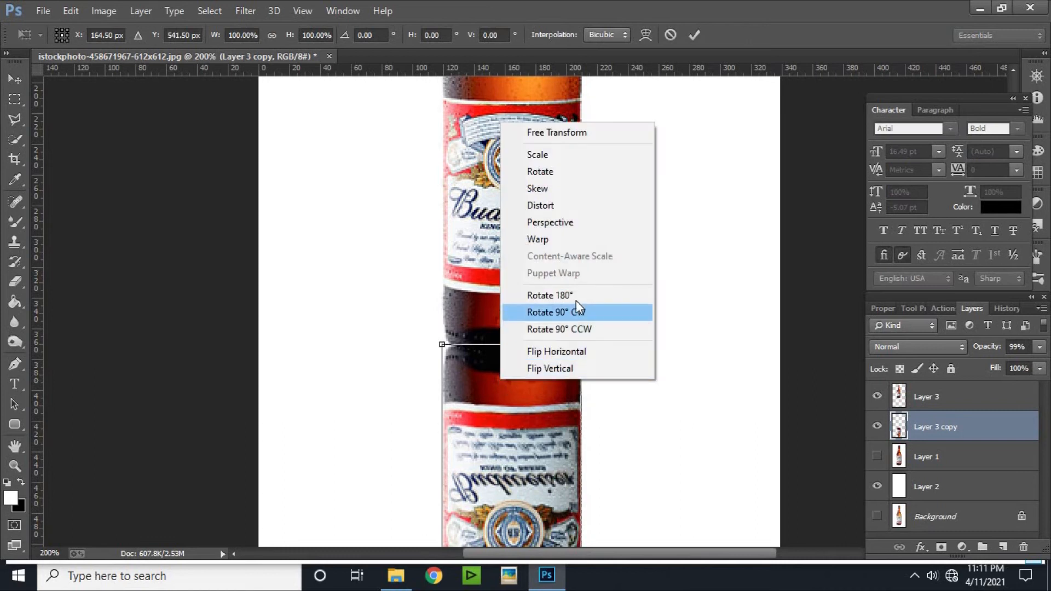
pyautogui.click(547, 239)
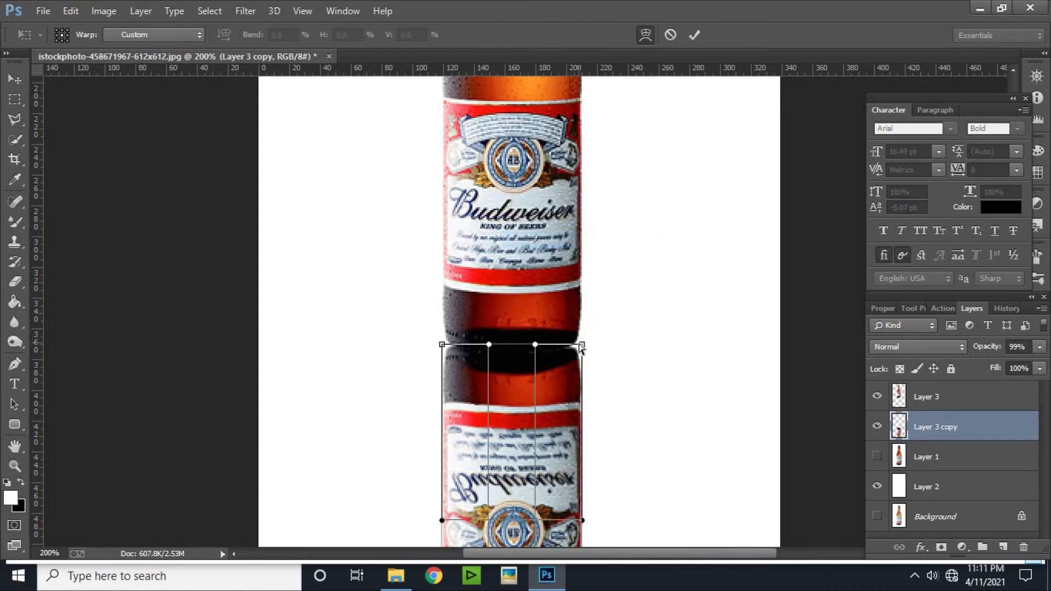
pyautogui.moveTo(581, 346); pyautogui.dragTo(581, 337)
pyautogui.moveTo(442, 344); pyautogui.dragTo(445, 340)
pyautogui.moveTo(535, 345); pyautogui.dragTo(531, 353)
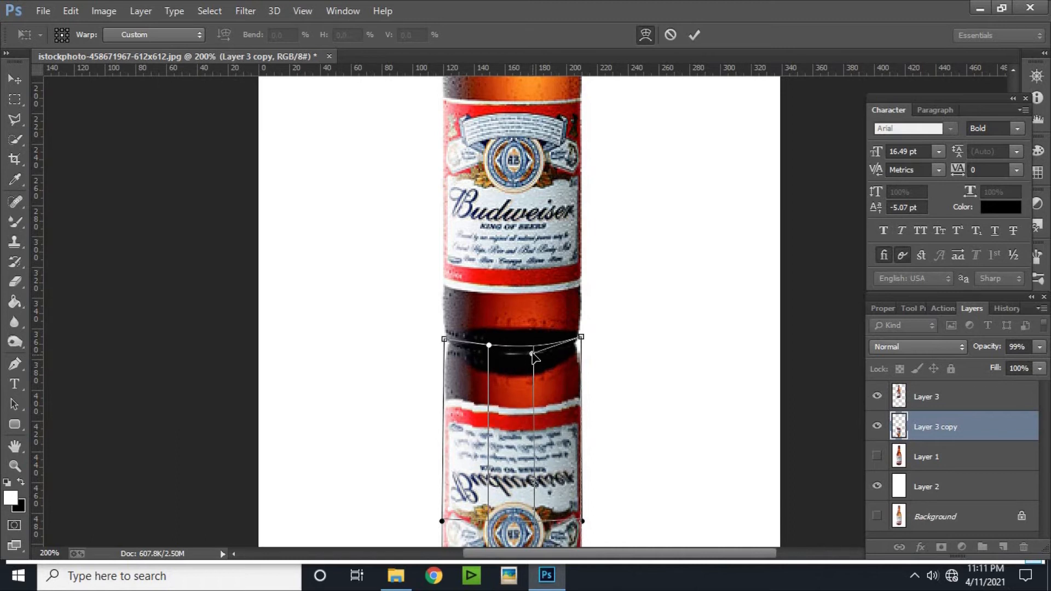
pyautogui.moveTo(490, 349); pyautogui.dragTo(513, 347)
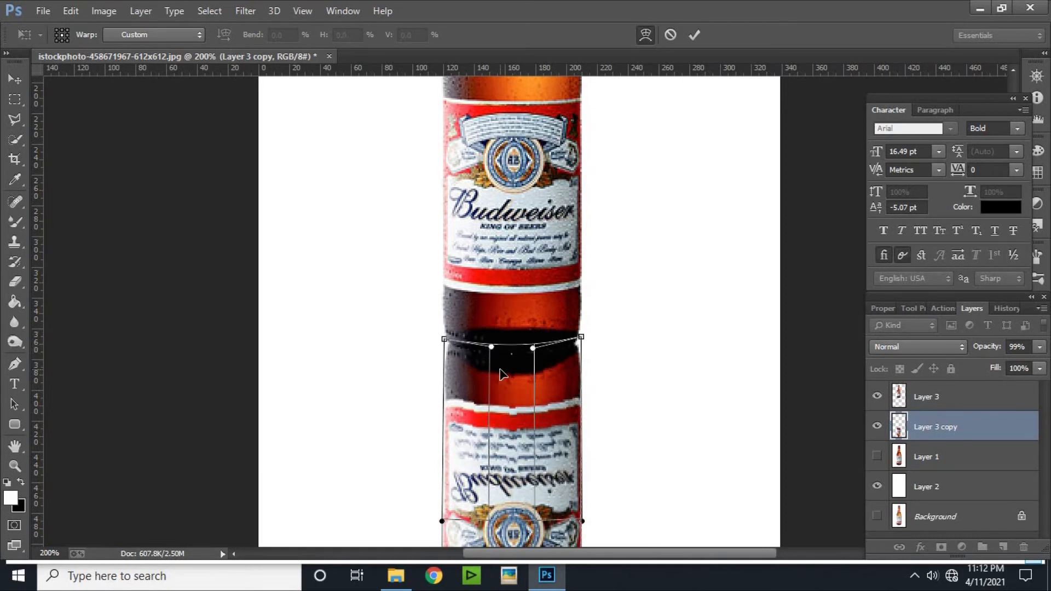
pyautogui.press('Return')
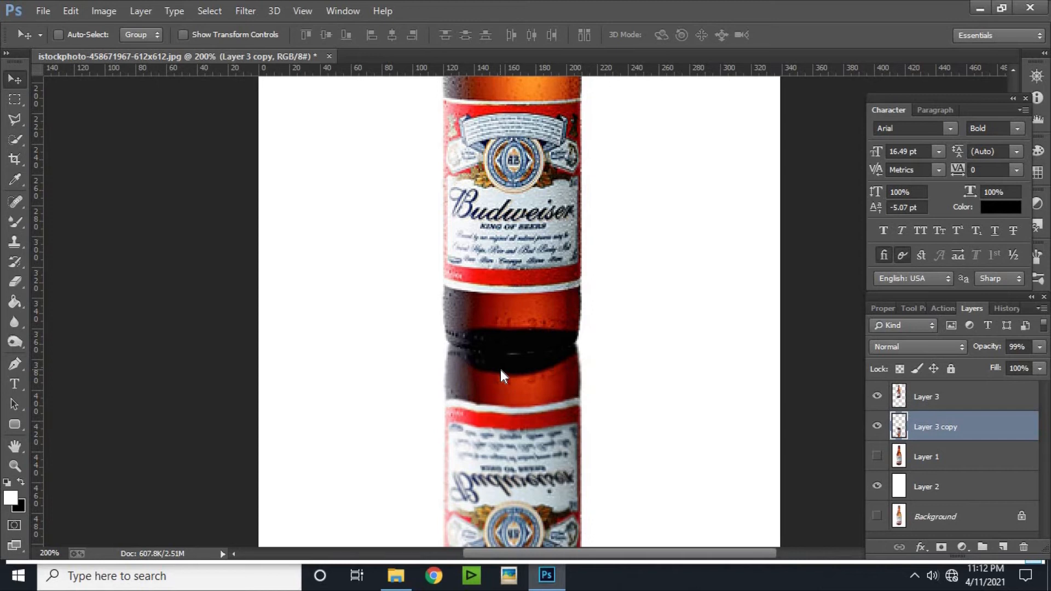
pyautogui.press('Up')
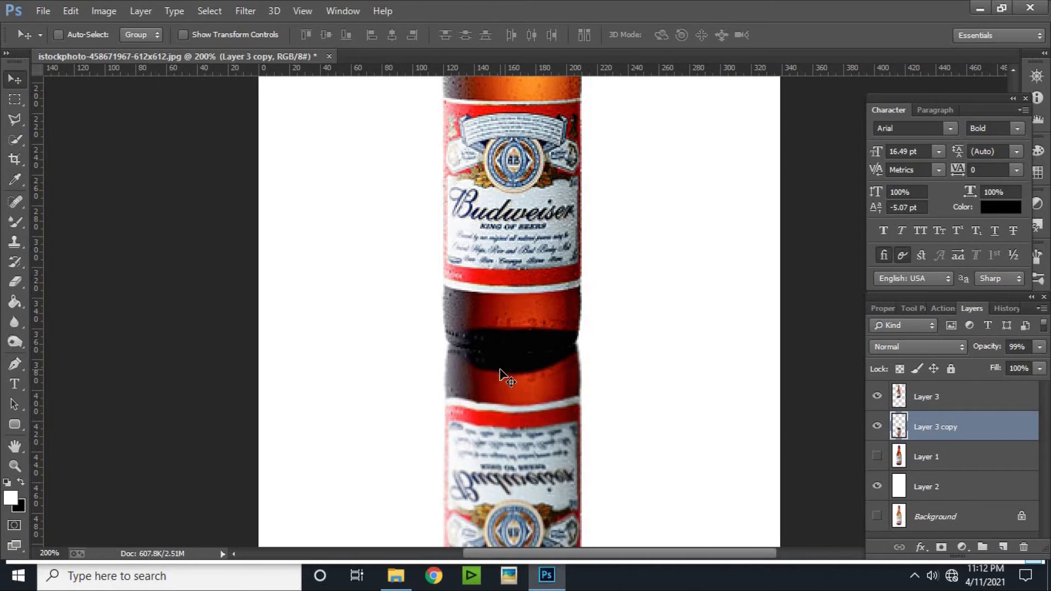
# Erase the lower part of the flipped bottle on Layer 3 copy with a soft 200 px eraser at 0% hardness
pyautogui.hotkey('ctrl', '-')
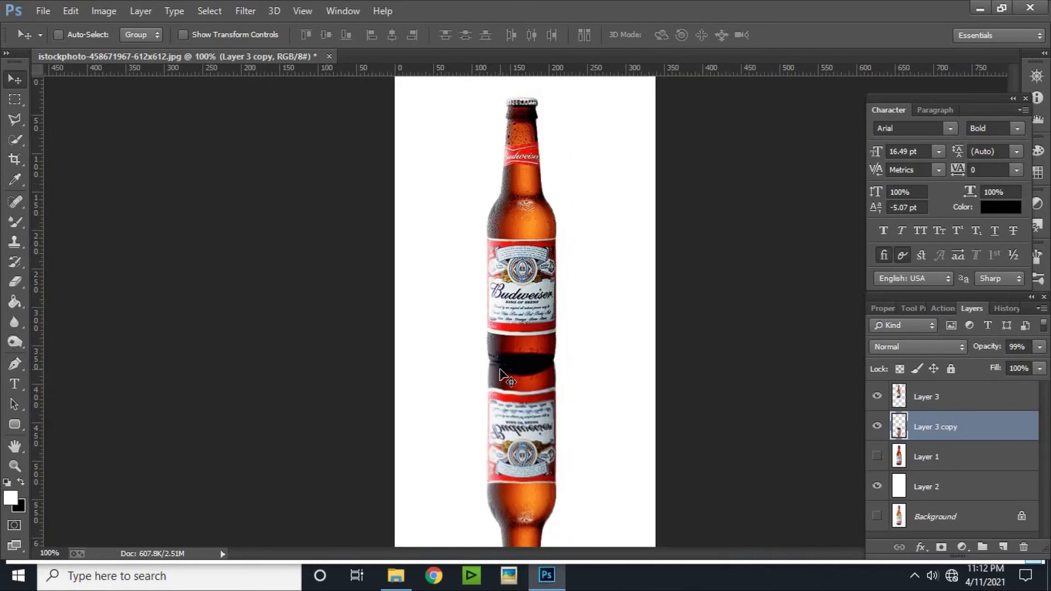
pyautogui.click(16, 281)
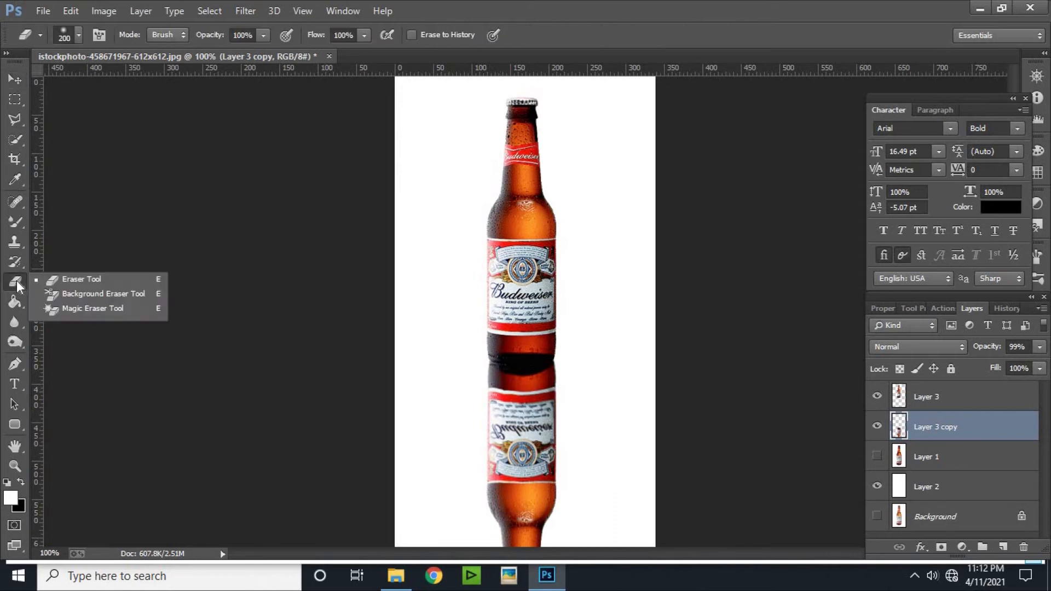
pyautogui.click(94, 281)
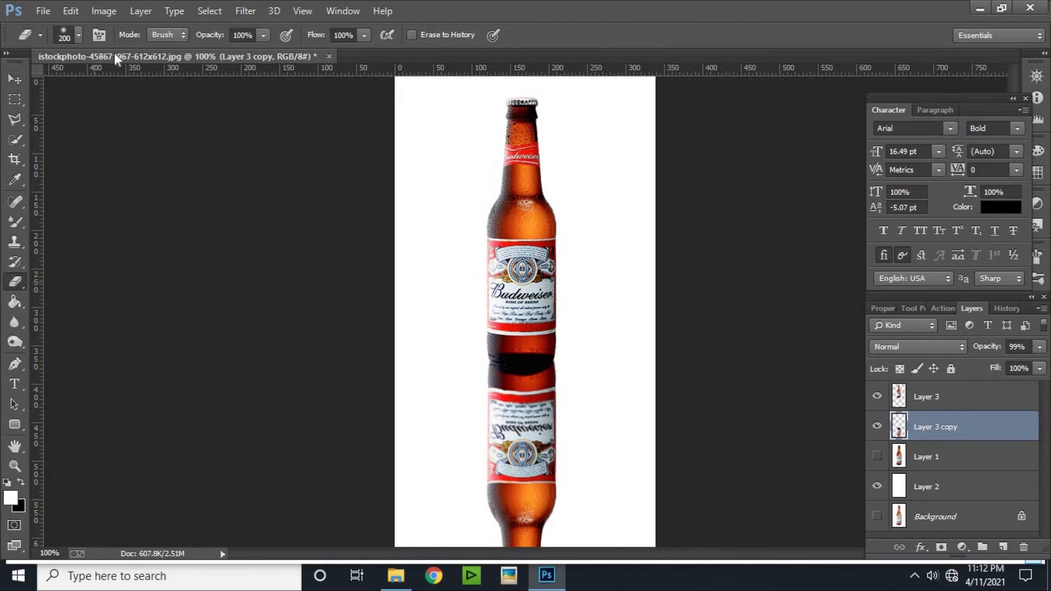
pyautogui.click(76, 37)
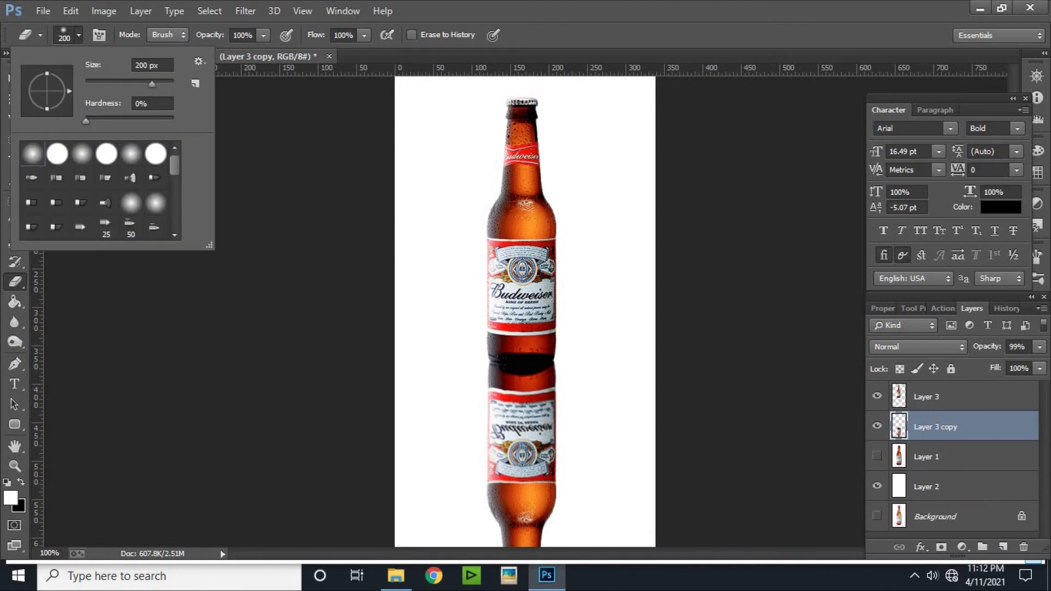
pyautogui.moveTo(572, 473); pyautogui.dragTo(445, 509)
pyautogui.moveTo(569, 539); pyautogui.dragTo(461, 531)
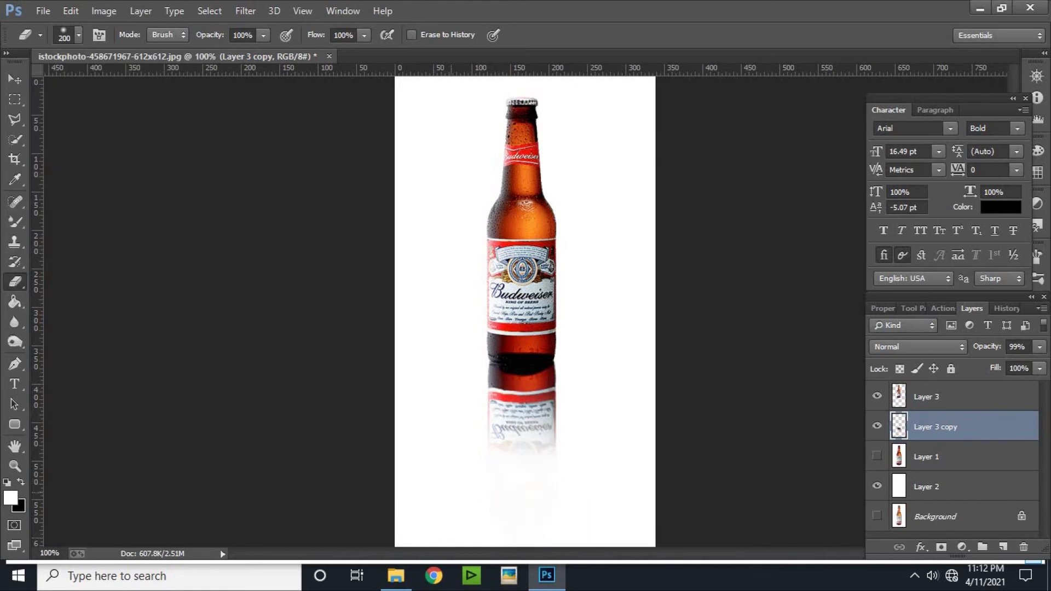
pyautogui.moveTo(454, 483)
pyautogui.mouseDown()
pyautogui.moveTo(594, 457)
pyautogui.moveTo(428, 475)
pyautogui.moveTo(581, 484)
pyautogui.mouseUp()
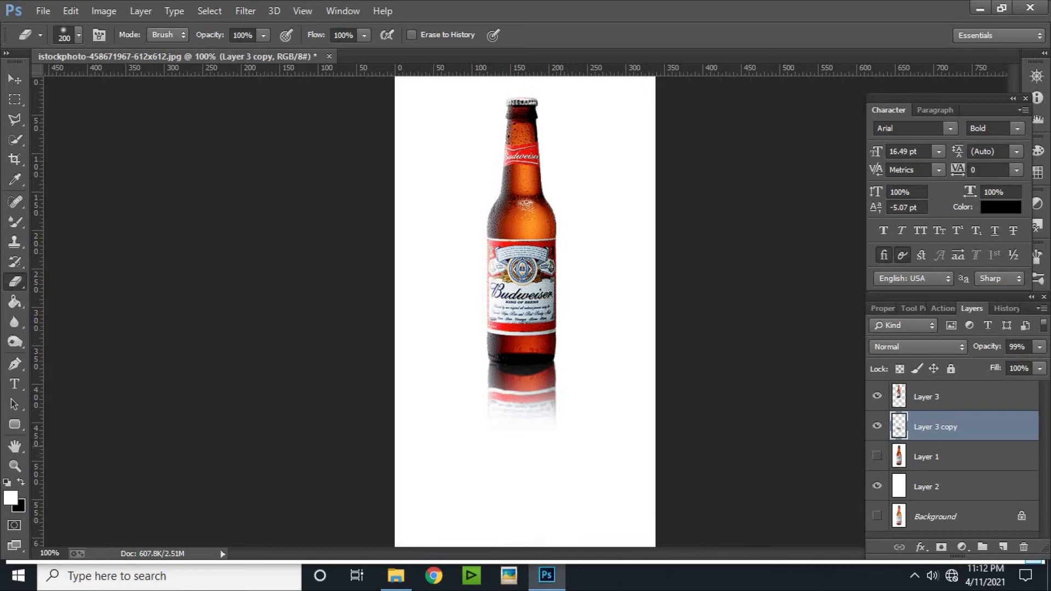
# Reduce the eraser to about 90 px and erase the reflection upward until only a short faded strip remains below the base
pyautogui.press('[')
pyautogui.press('[')
pyautogui.press('[')
pyautogui.press('[')
pyautogui.press('[')
pyautogui.moveTo(502, 424); pyautogui.dragTo(467, 410)
pyautogui.press(']')
pyautogui.moveTo(576, 416)
pyautogui.mouseDown()
pyautogui.moveTo(476, 422)
pyautogui.moveTo(466, 418)
pyautogui.moveTo(571, 410)
pyautogui.moveTo(526, 421)
pyautogui.moveTo(477, 406)
pyautogui.moveTo(505, 418)
pyautogui.moveTo(577, 404)
pyautogui.moveTo(523, 424)
pyautogui.moveTo(470, 407)
pyautogui.moveTo(564, 423)
pyautogui.moveTo(469, 411)
pyautogui.moveTo(451, 383)
pyautogui.moveTo(510, 403)
pyautogui.moveTo(572, 377)
pyautogui.mouseUp()
pyautogui.press('[')
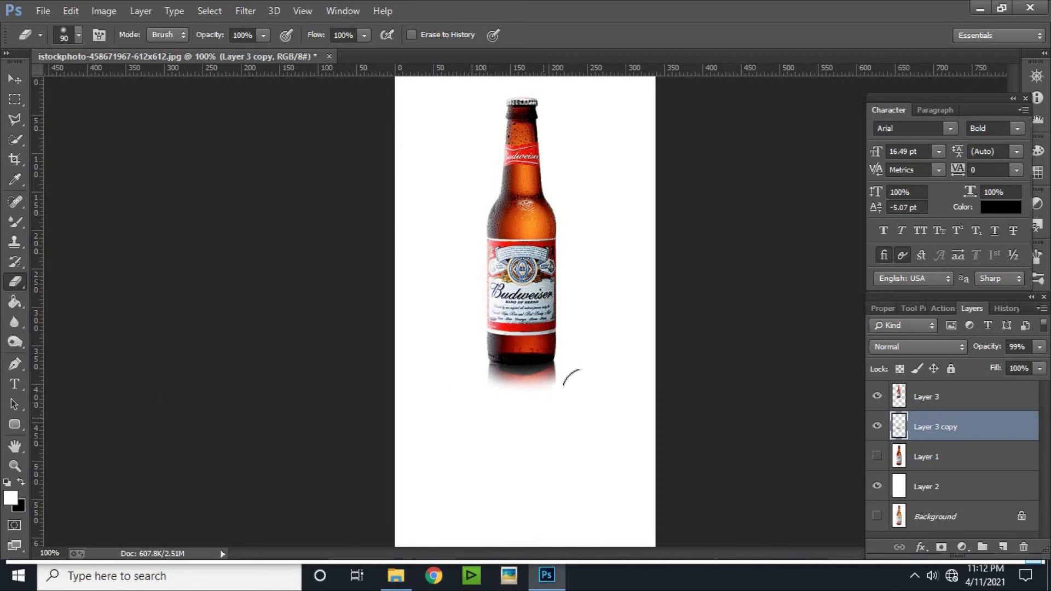
# Set the opacity of the Layer 3 copy reflection to 60%
pyautogui.click(16, 80)
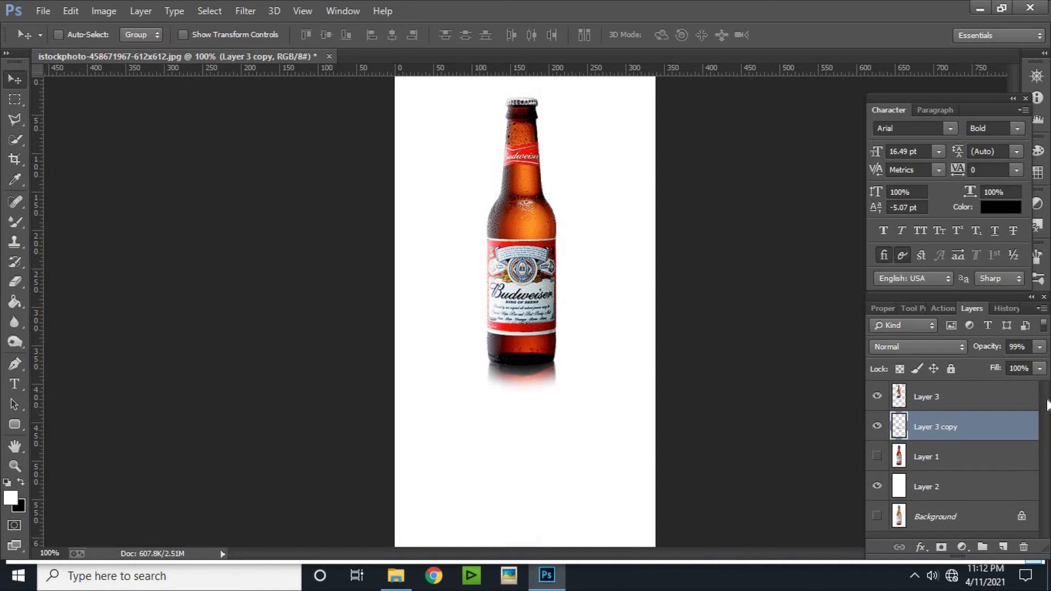
pyautogui.click(1039, 347)
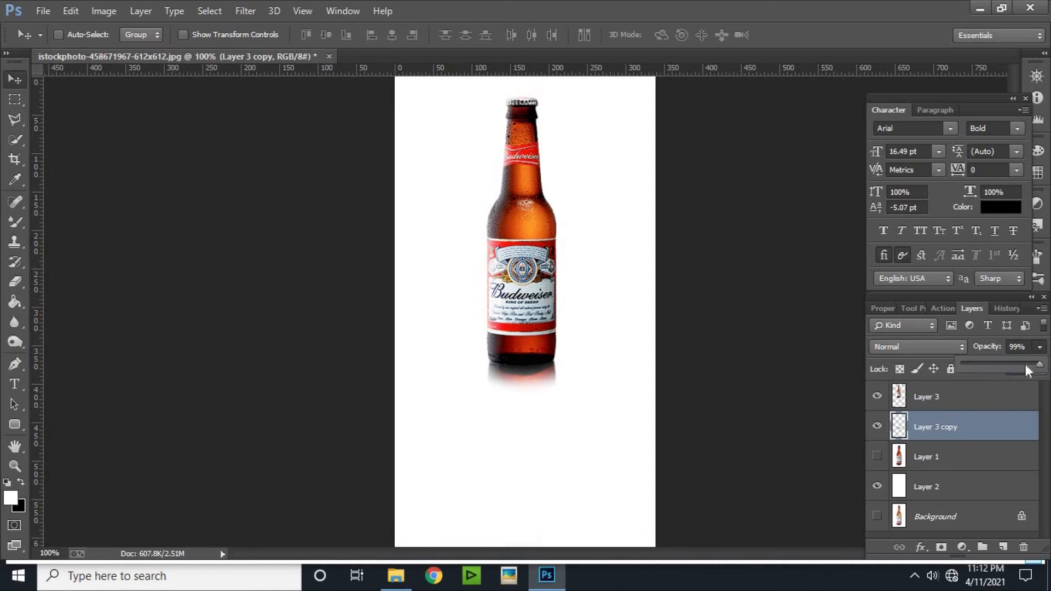
pyautogui.moveTo(1006, 365)
pyautogui.mouseDown()
pyautogui.moveTo(987, 369)
pyautogui.moveTo(1018, 368)
pyautogui.mouseUp()
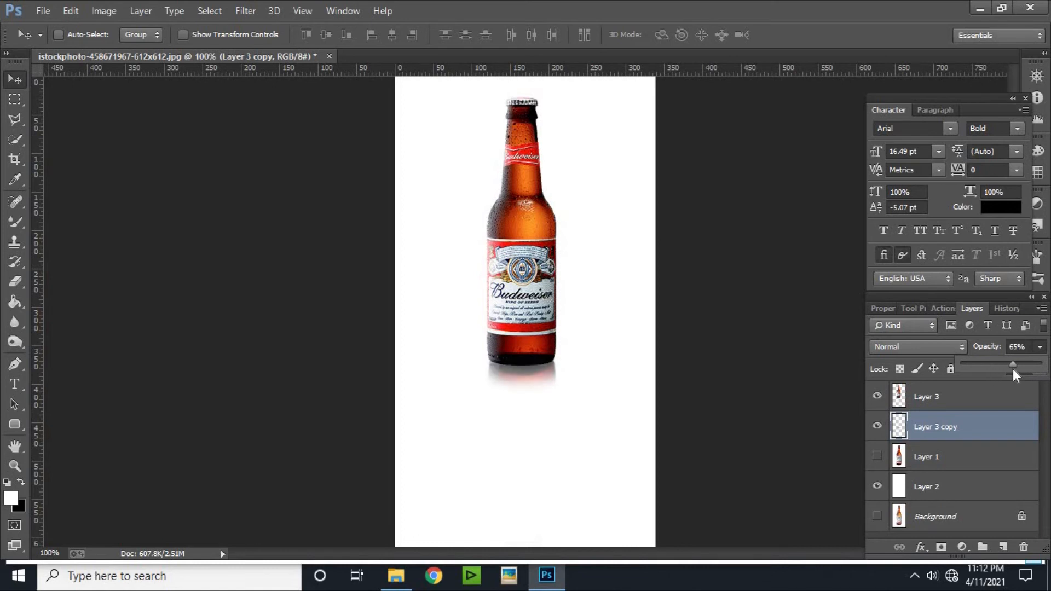
pyautogui.click(1011, 351)
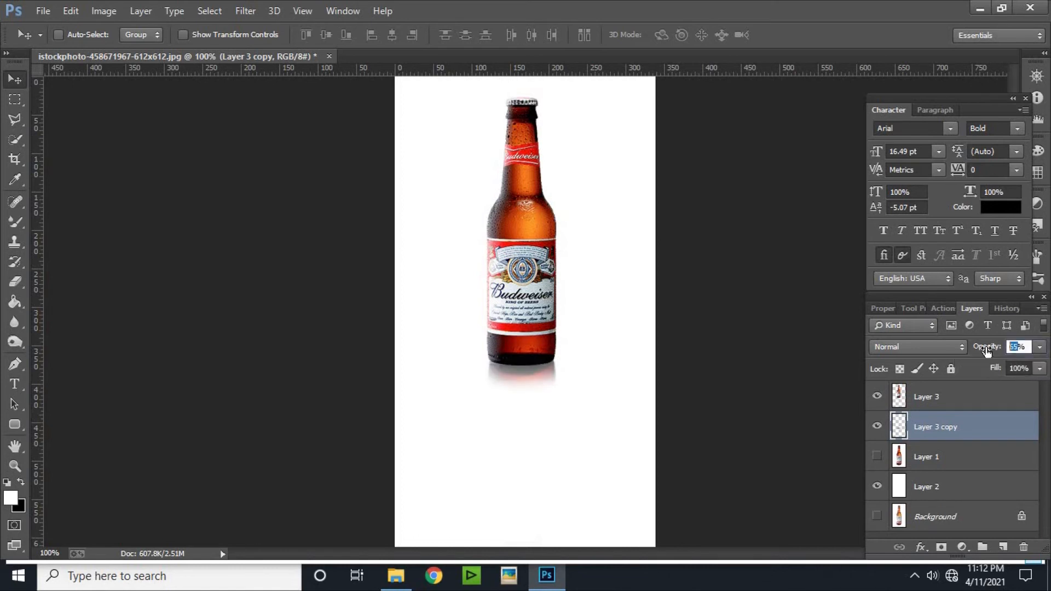
pyautogui.write('60')
pyautogui.press('Return')
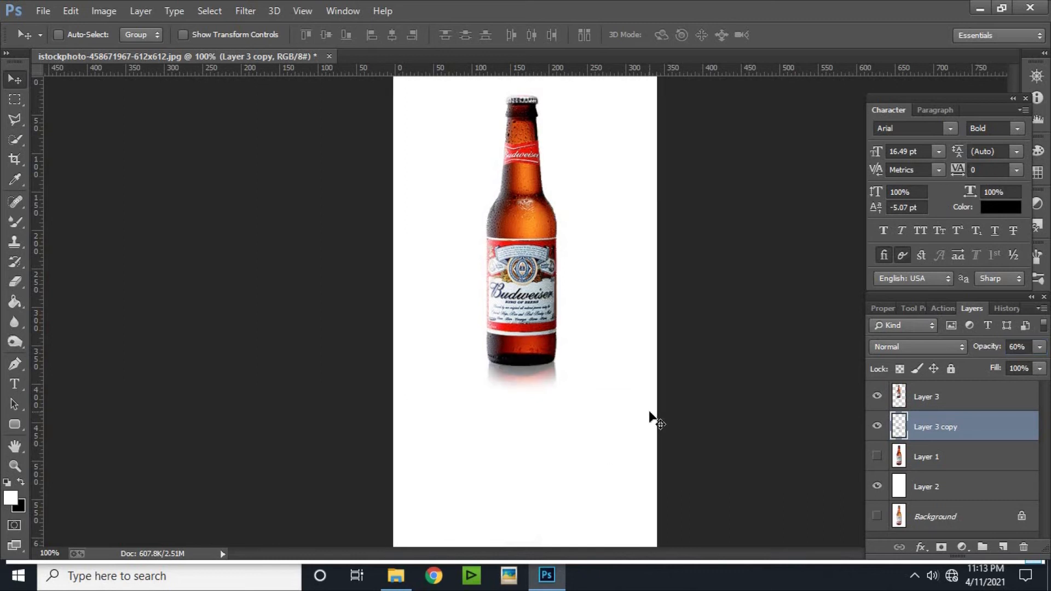
pyautogui.hotkey('ctrl', '+')
pyautogui.hotkey('ctrl', '-')
pyautogui.hotkey('ctrl', '-')
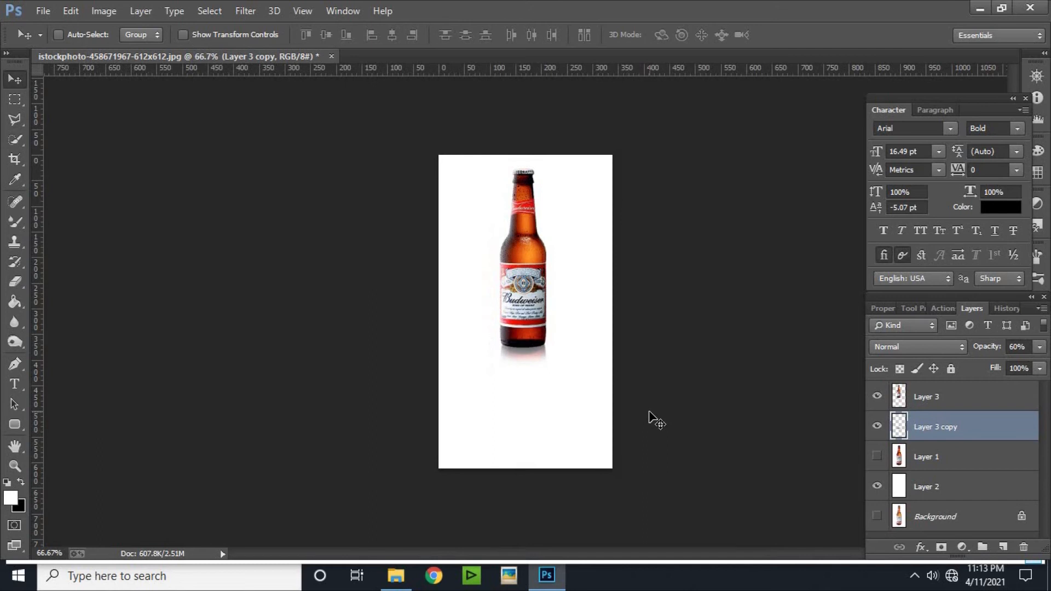
# Try a black fill on Layer 2 behind the bottle and refill the layer with white
pyautogui.click(920, 489)
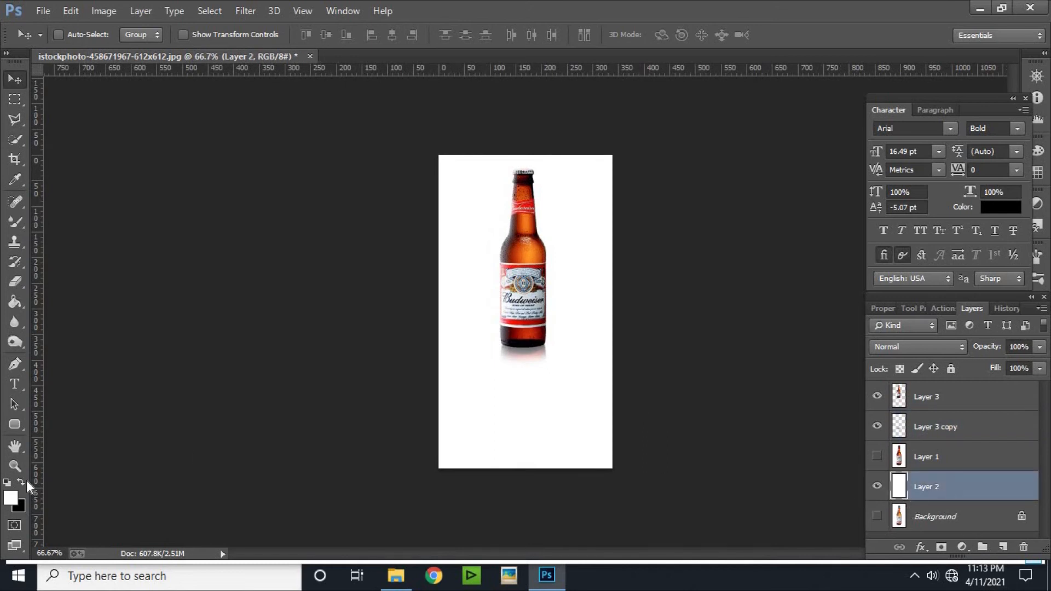
pyautogui.click(15, 302)
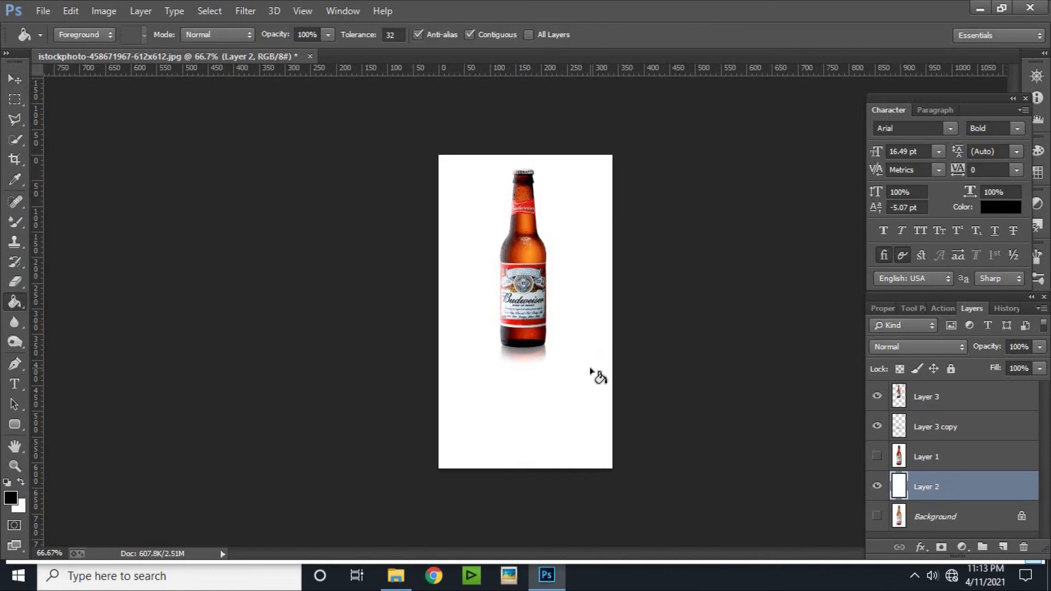
pyautogui.click(572, 393)
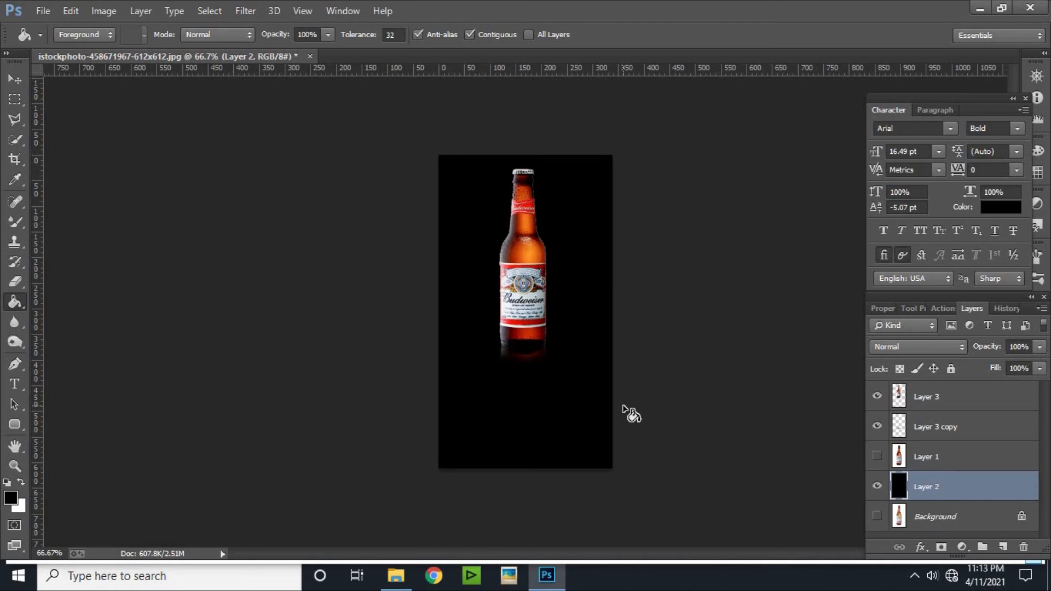
pyautogui.click(21, 482)
pyautogui.click(544, 386)
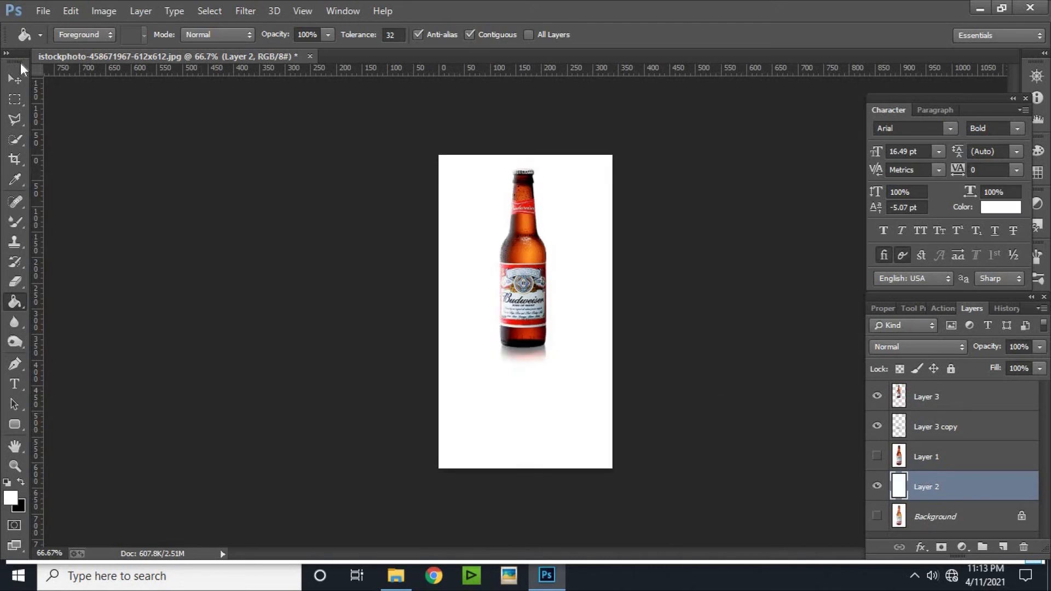
pyautogui.click(23, 81)
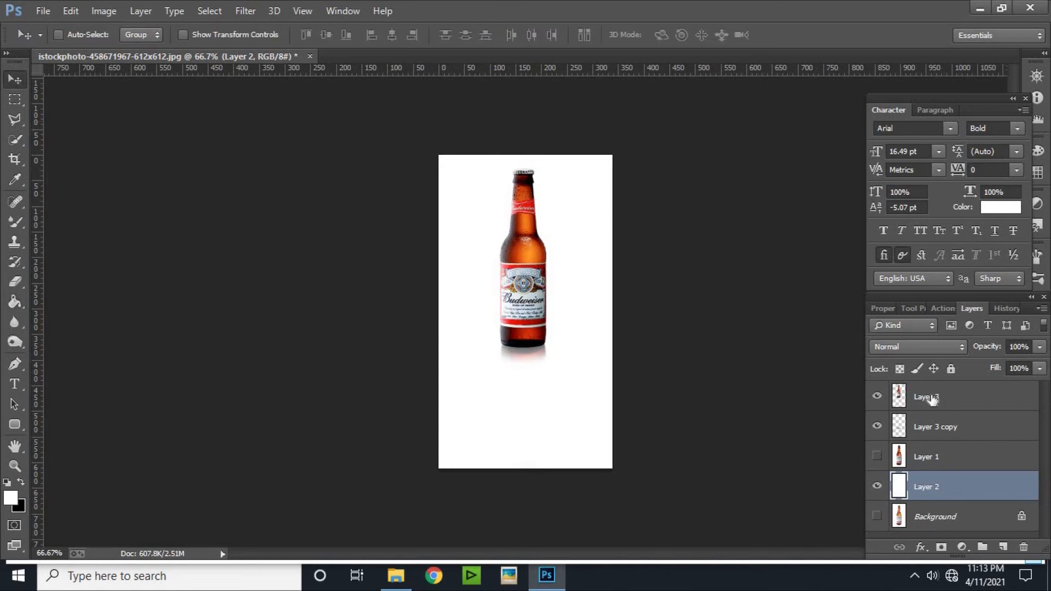
# Try merging Layer 3 down into Layer 3 copy and undo the merge
pyautogui.click(937, 404)
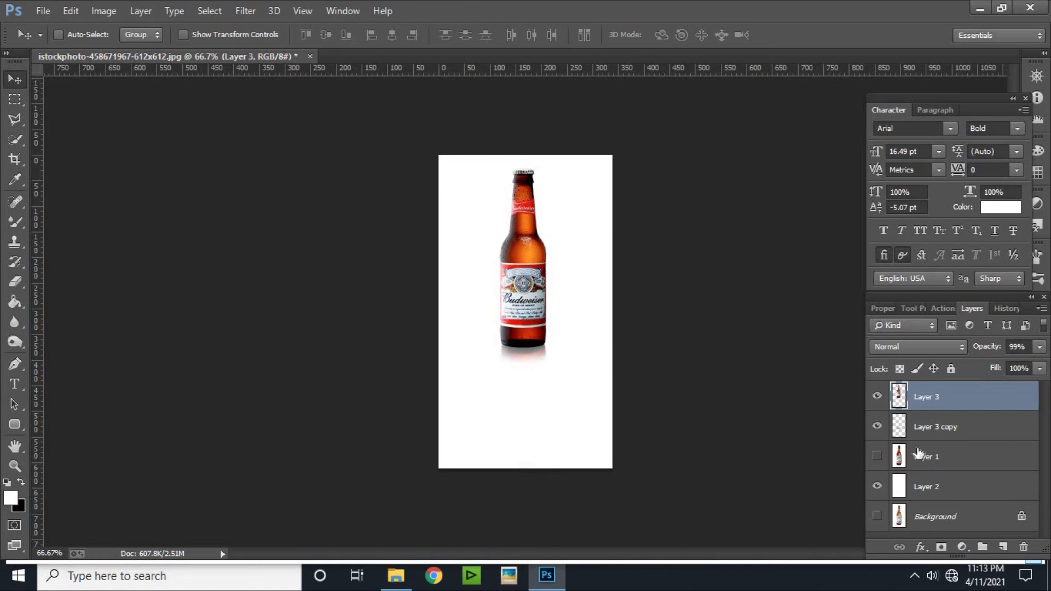
pyautogui.click(876, 427)
pyautogui.click(877, 426)
pyautogui.hotkey('ctrl', 'e')
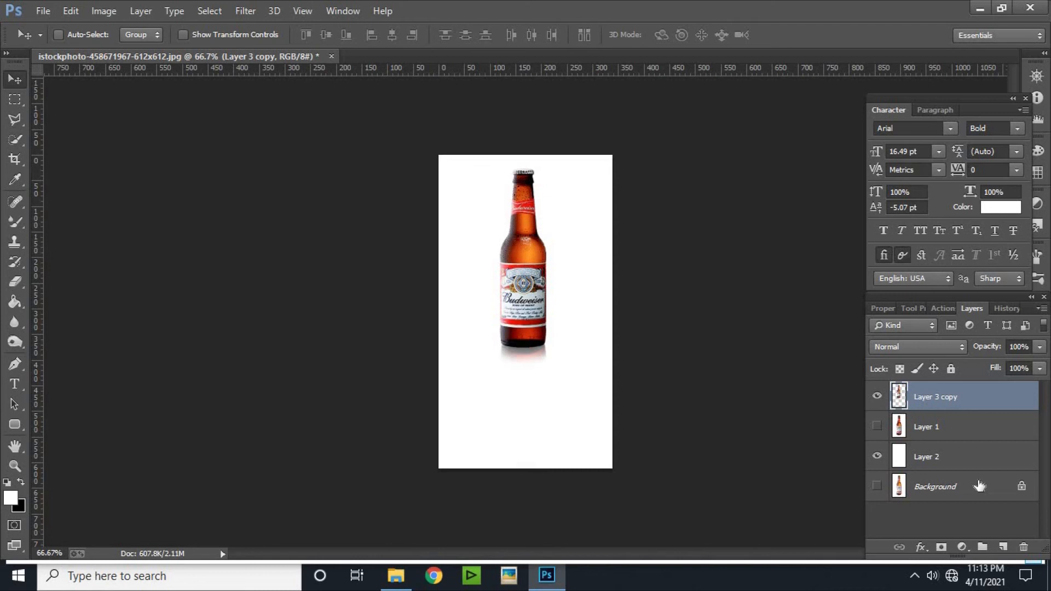
pyautogui.hotkey('ctrl', 'z')
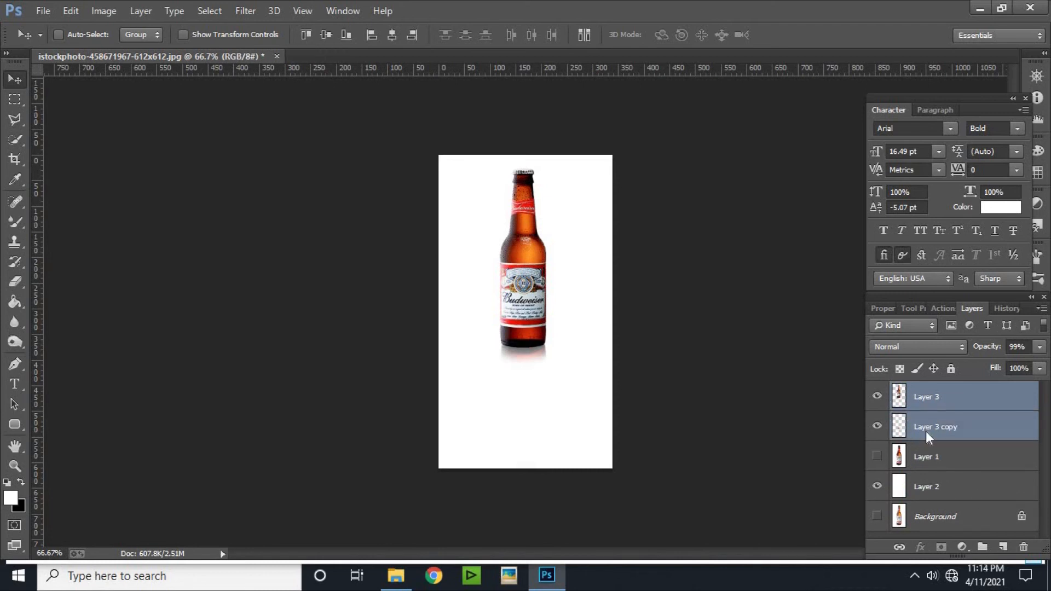
# Merge the selected Layer 3 and Layer 3 copy layers into one layer
pyautogui.rightClick(925, 432)
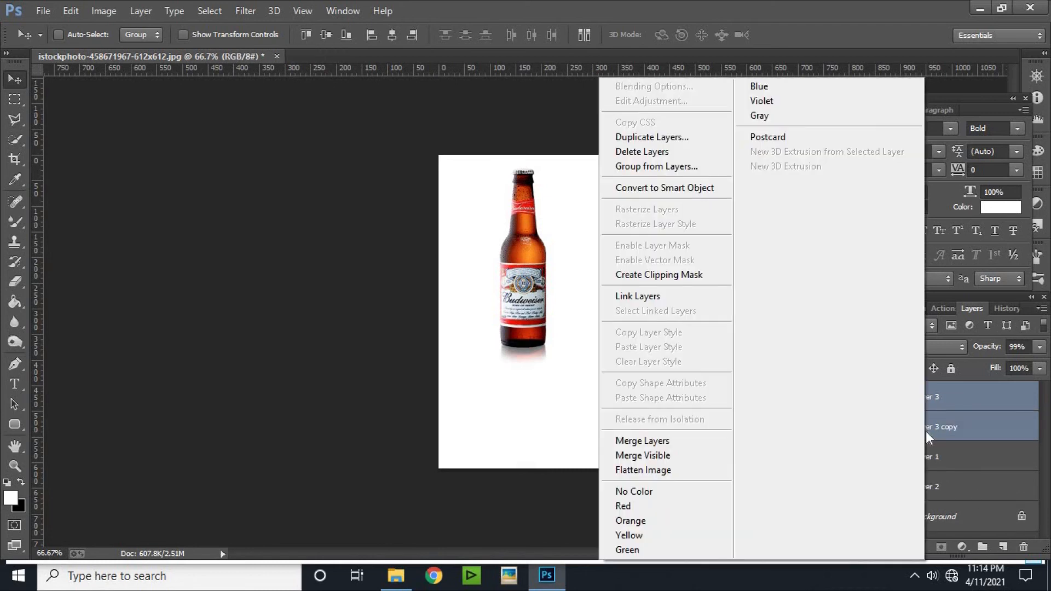
pyautogui.click(650, 441)
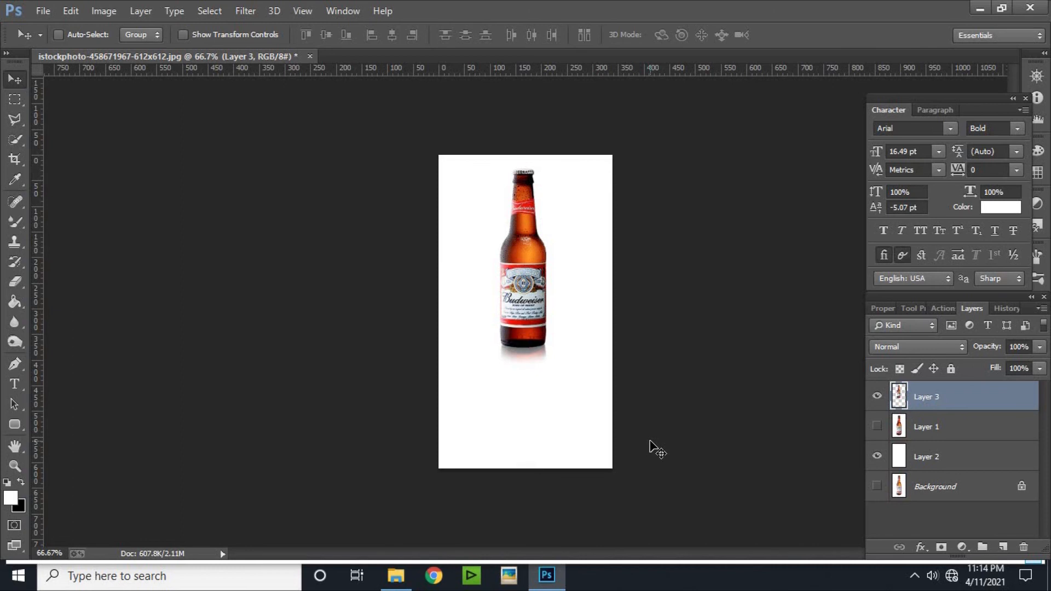
# Save a JPEG copy of the image named shawdo in New folder (3) with quality 12 and the progressive format
pyautogui.hotkey('ctrl', 'shift', 's')
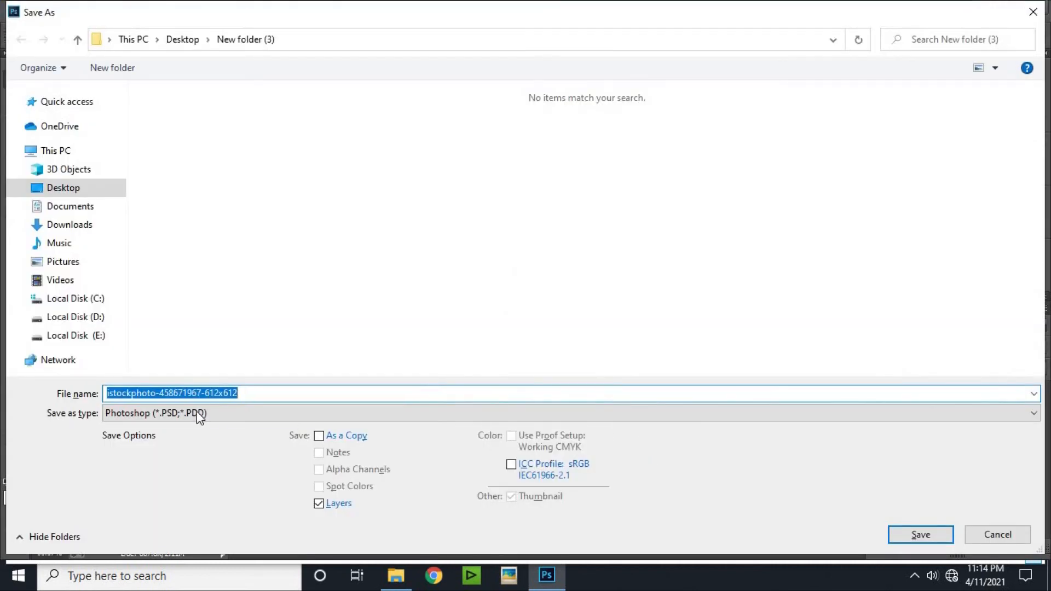
pyautogui.click(197, 413)
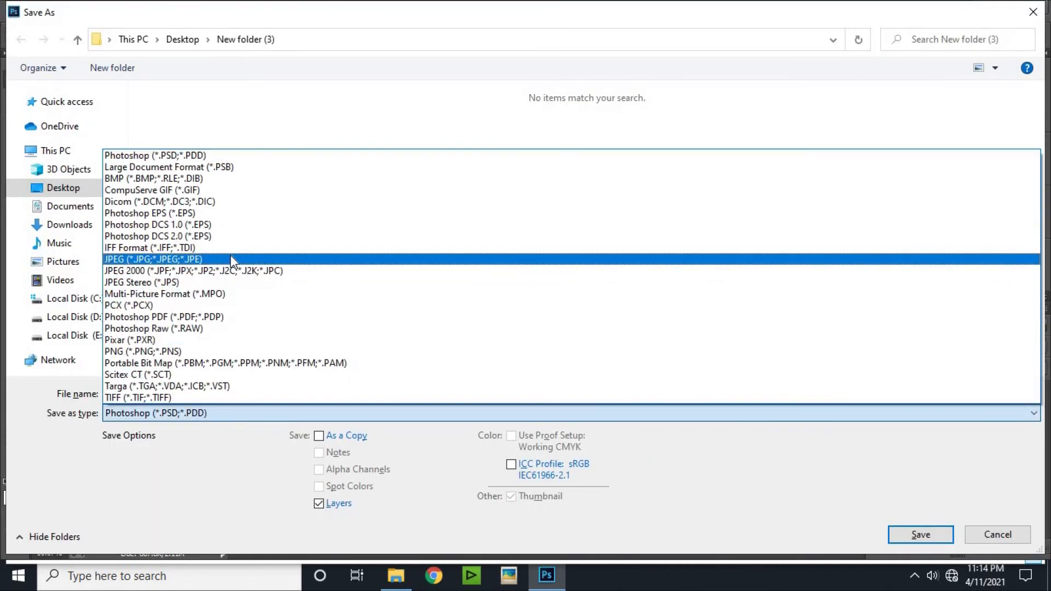
pyautogui.click(231, 260)
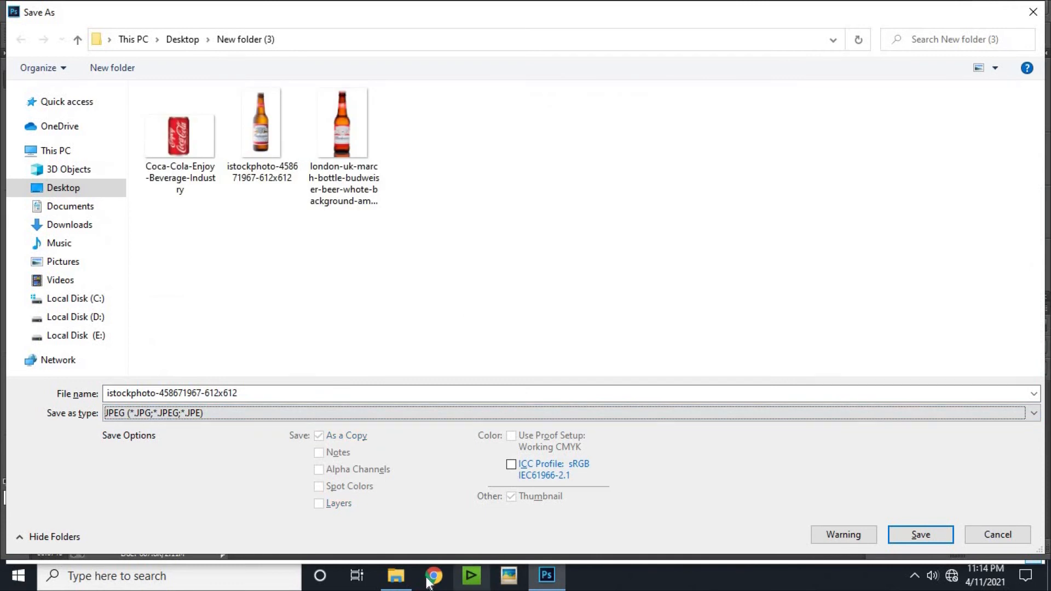
pyautogui.doubleClick(275, 392)
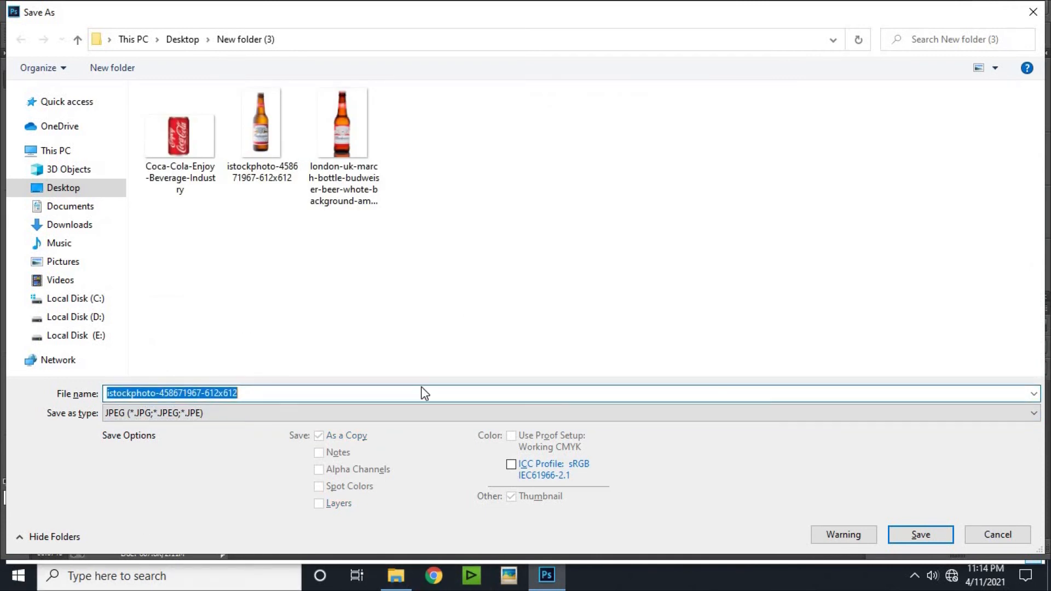
pyautogui.write('shawdi')
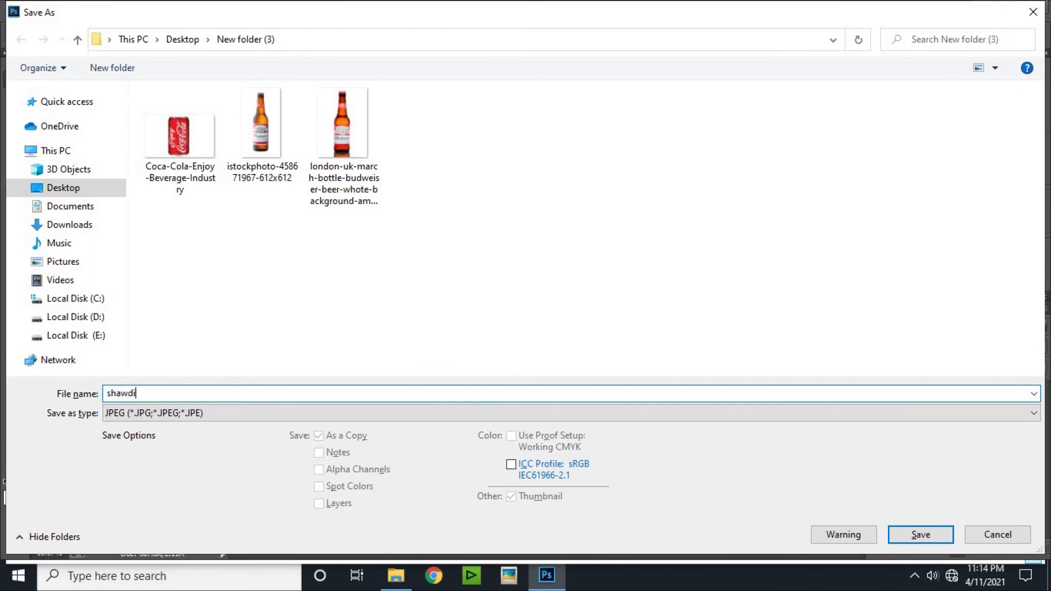
pyautogui.press('BackSpace')
pyautogui.write('o')
pyautogui.press('Return')
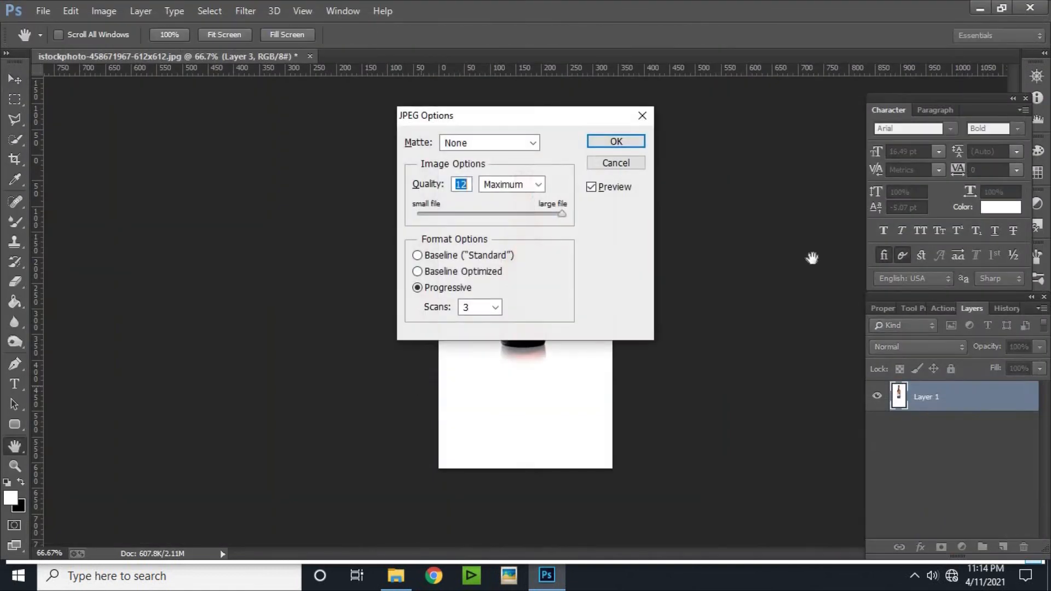
pyautogui.click(616, 145)
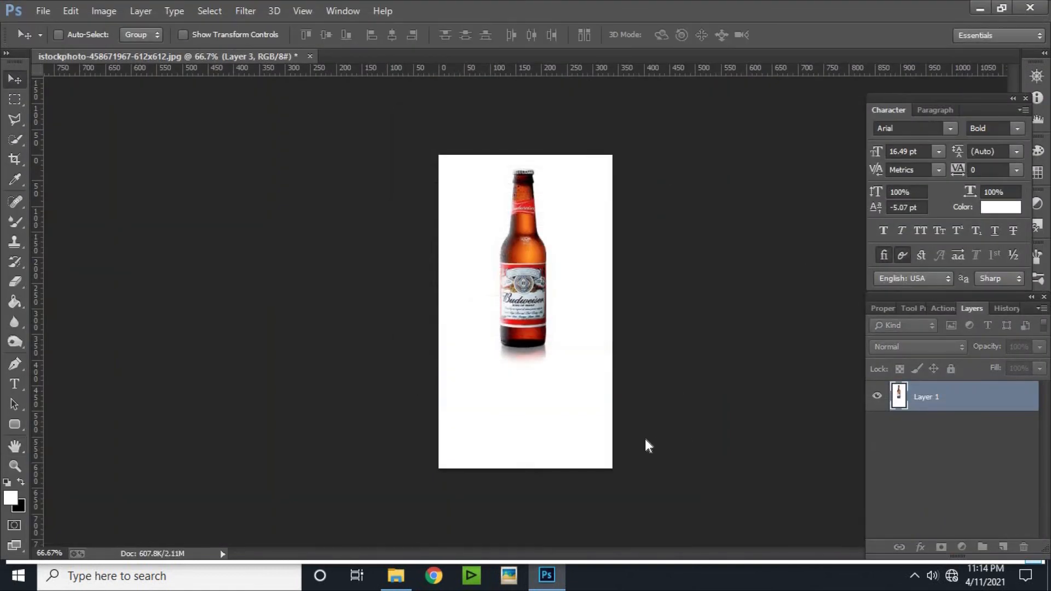